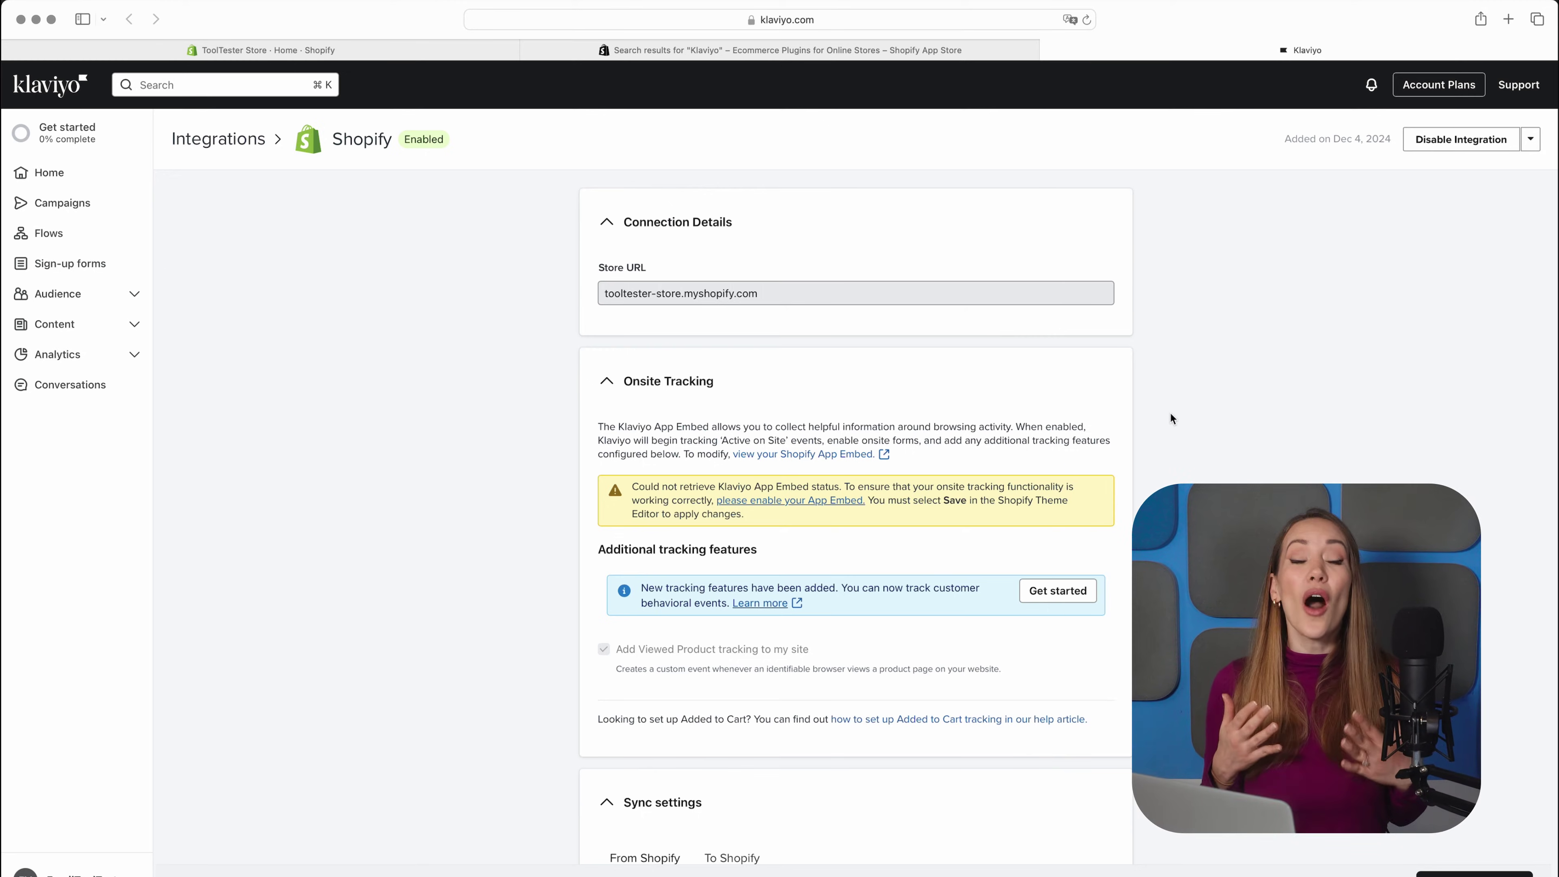
- Scroll through the enabled Shopify integration settings
{"action": "scroll", "coordinate": [1169, 411], "scroll_direction": "down", "scroll_amount": 5}
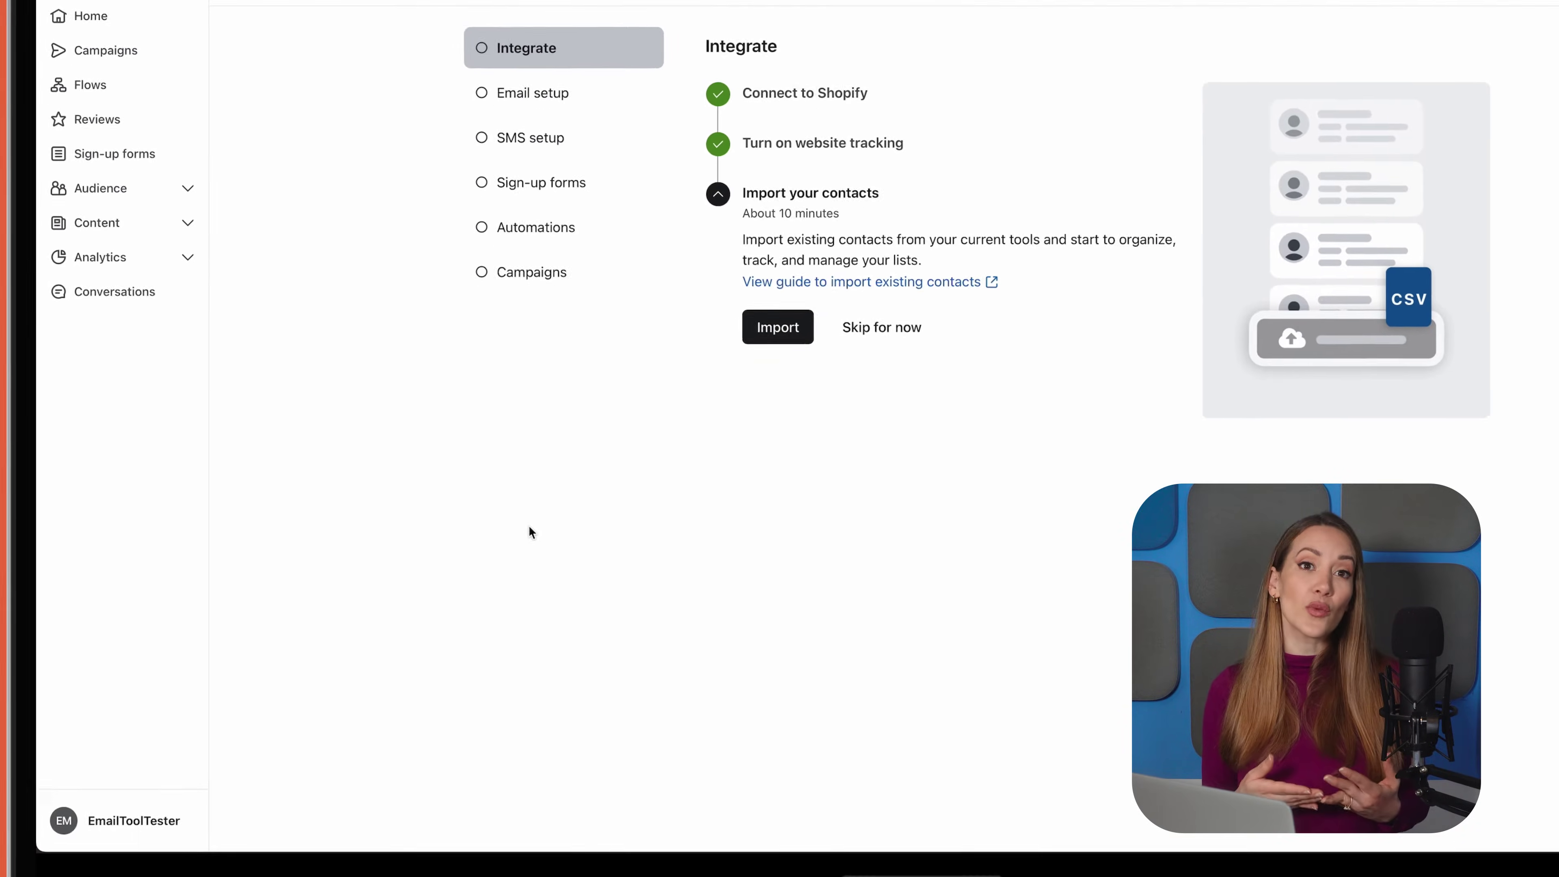
- Open the Personal settings from the account menu and begin filling in the first name
{"action": "left_click", "coordinate": [147, 821]}
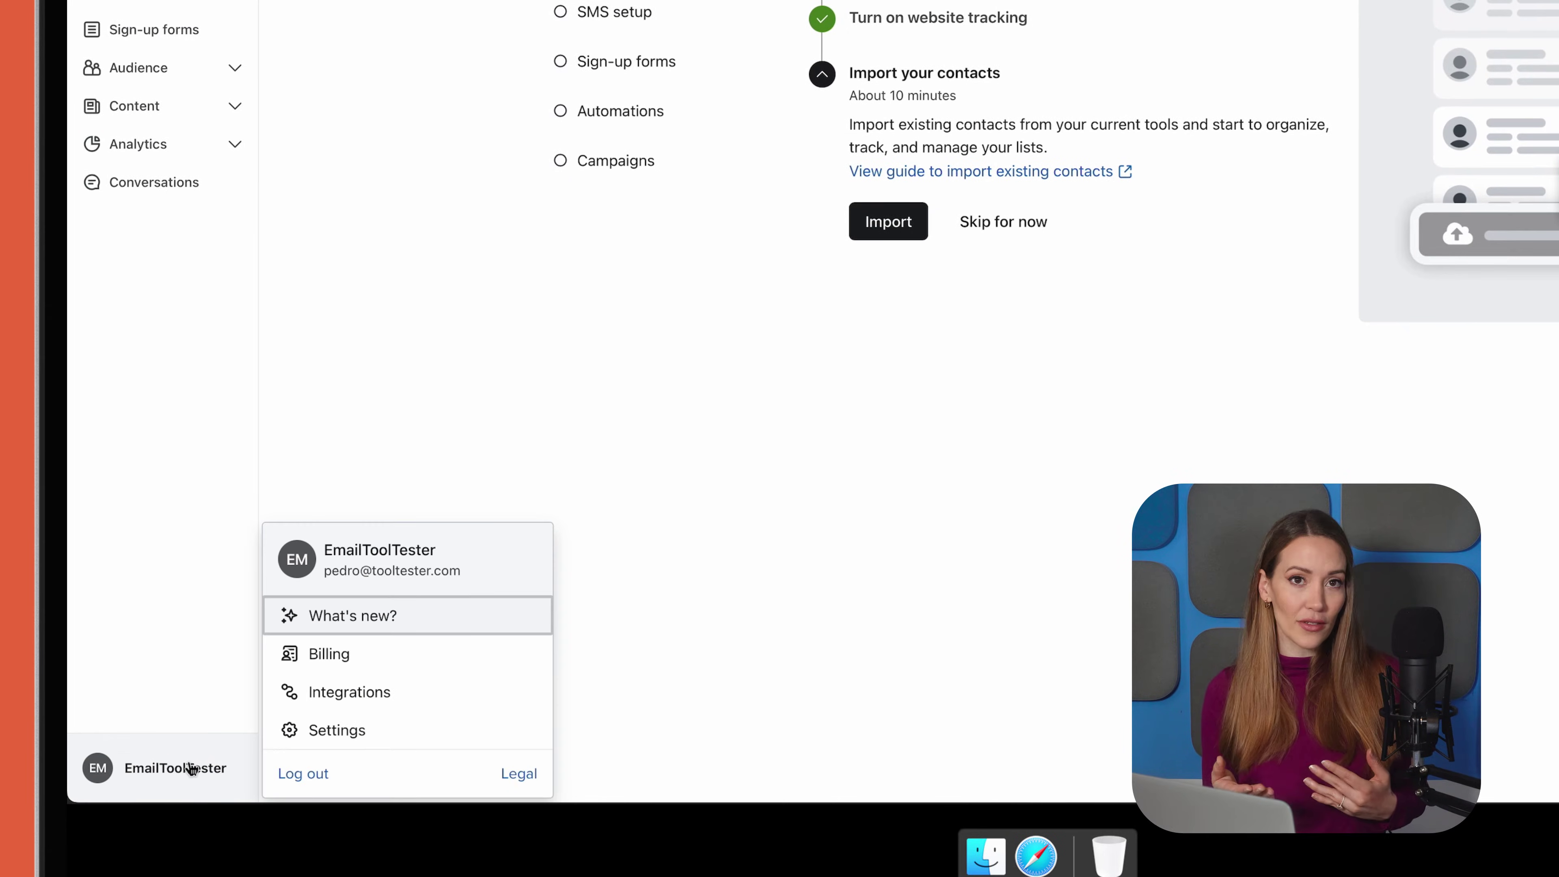
{"action": "left_click", "coordinate": [277, 734]}
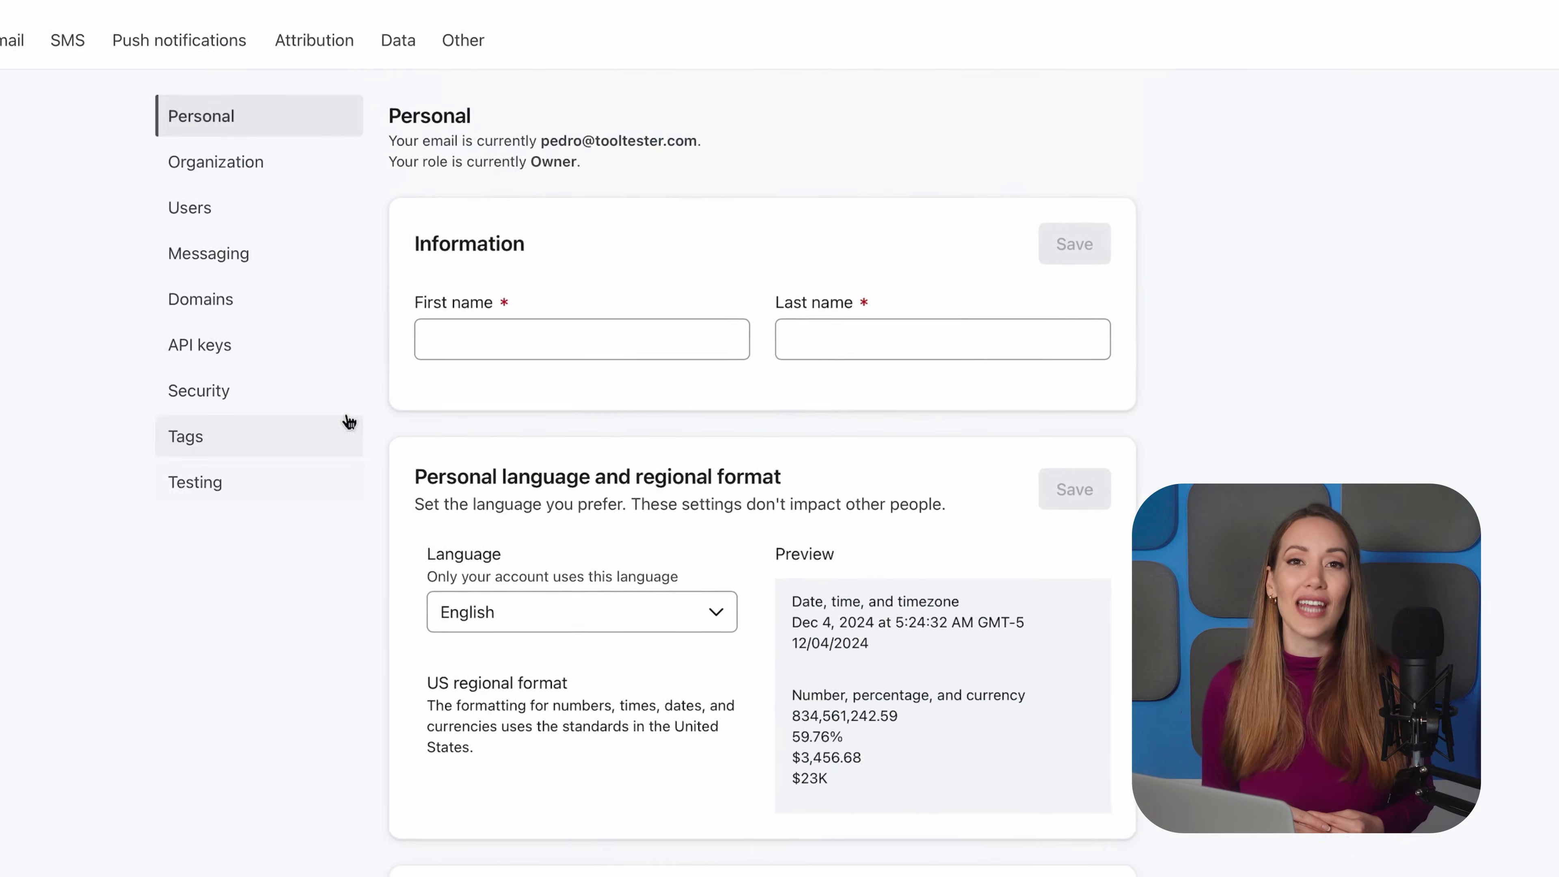
{"action": "left_click", "coordinate": [462, 356]}
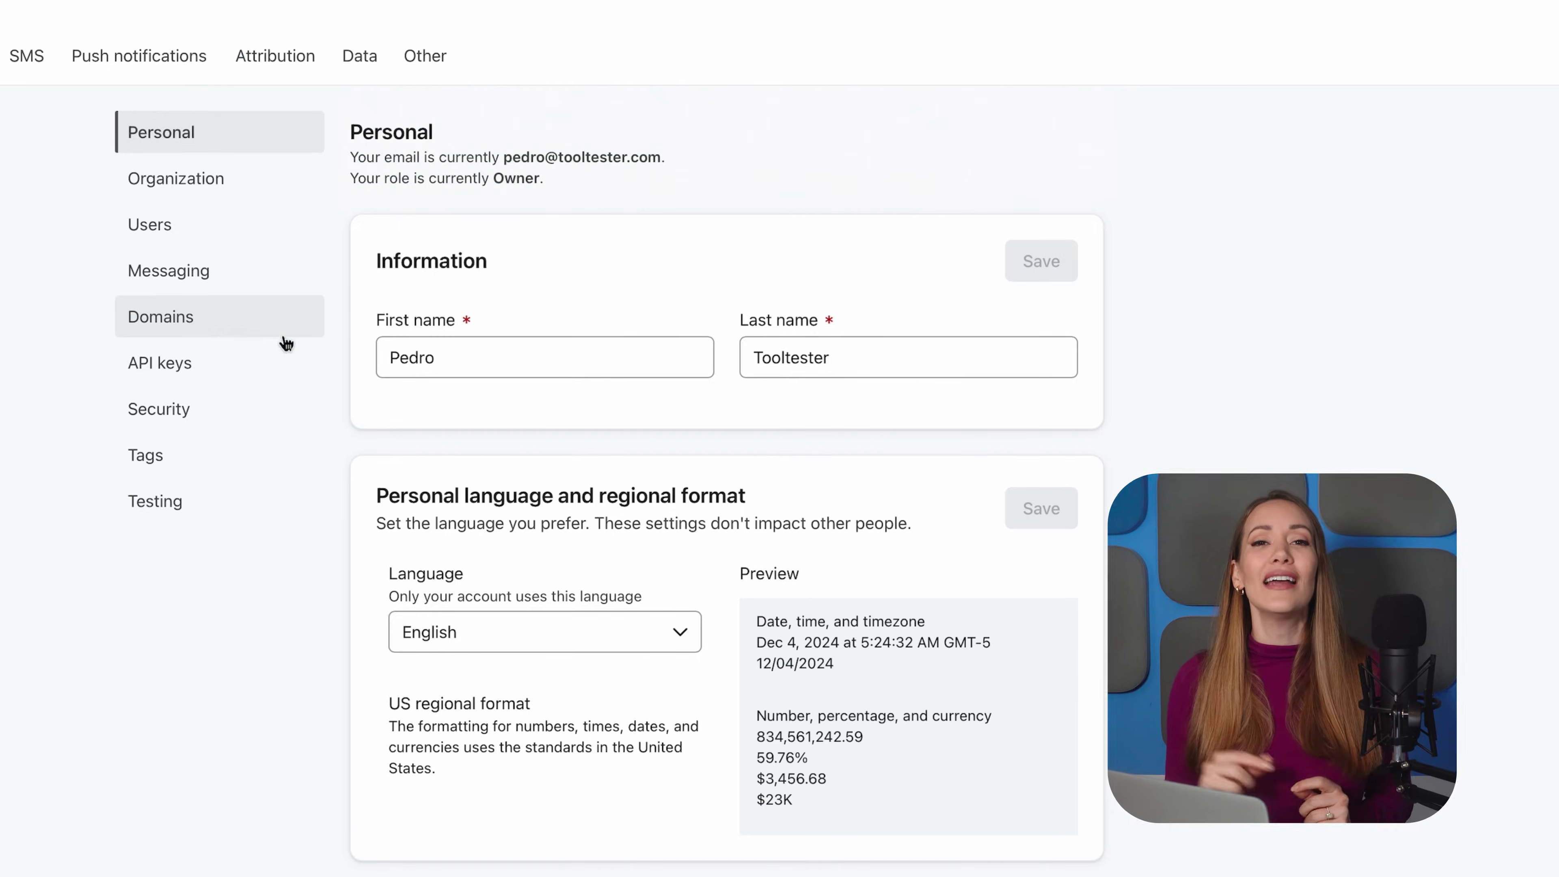
- Start connecting a custom sending domain under Domains and scroll through the DNS setup steps
{"action": "left_click", "coordinate": [203, 326]}
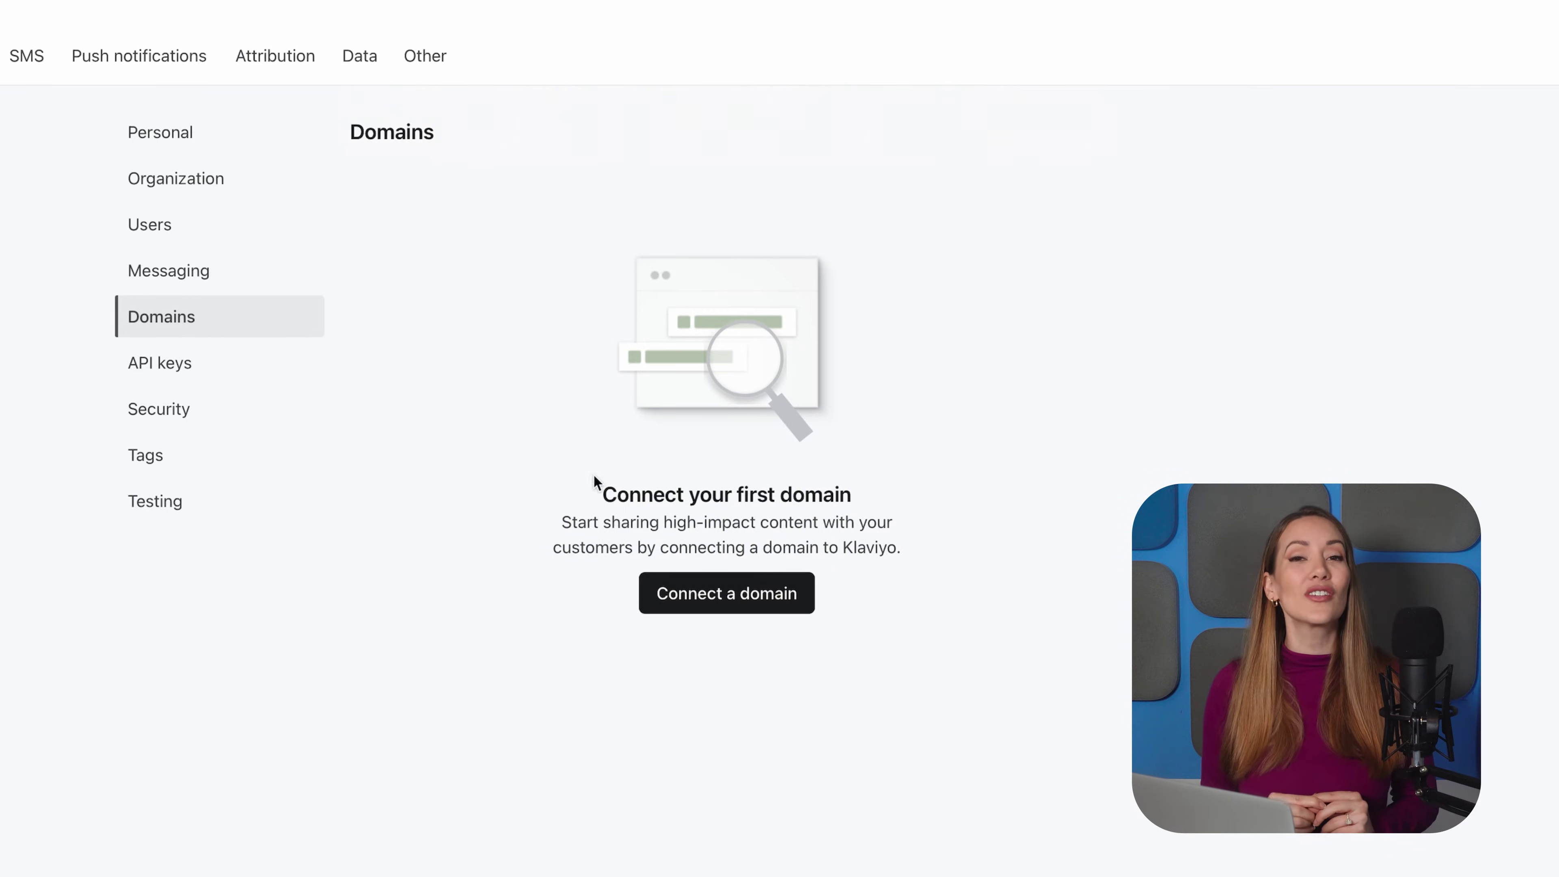
{"action": "left_click", "coordinate": [678, 593]}
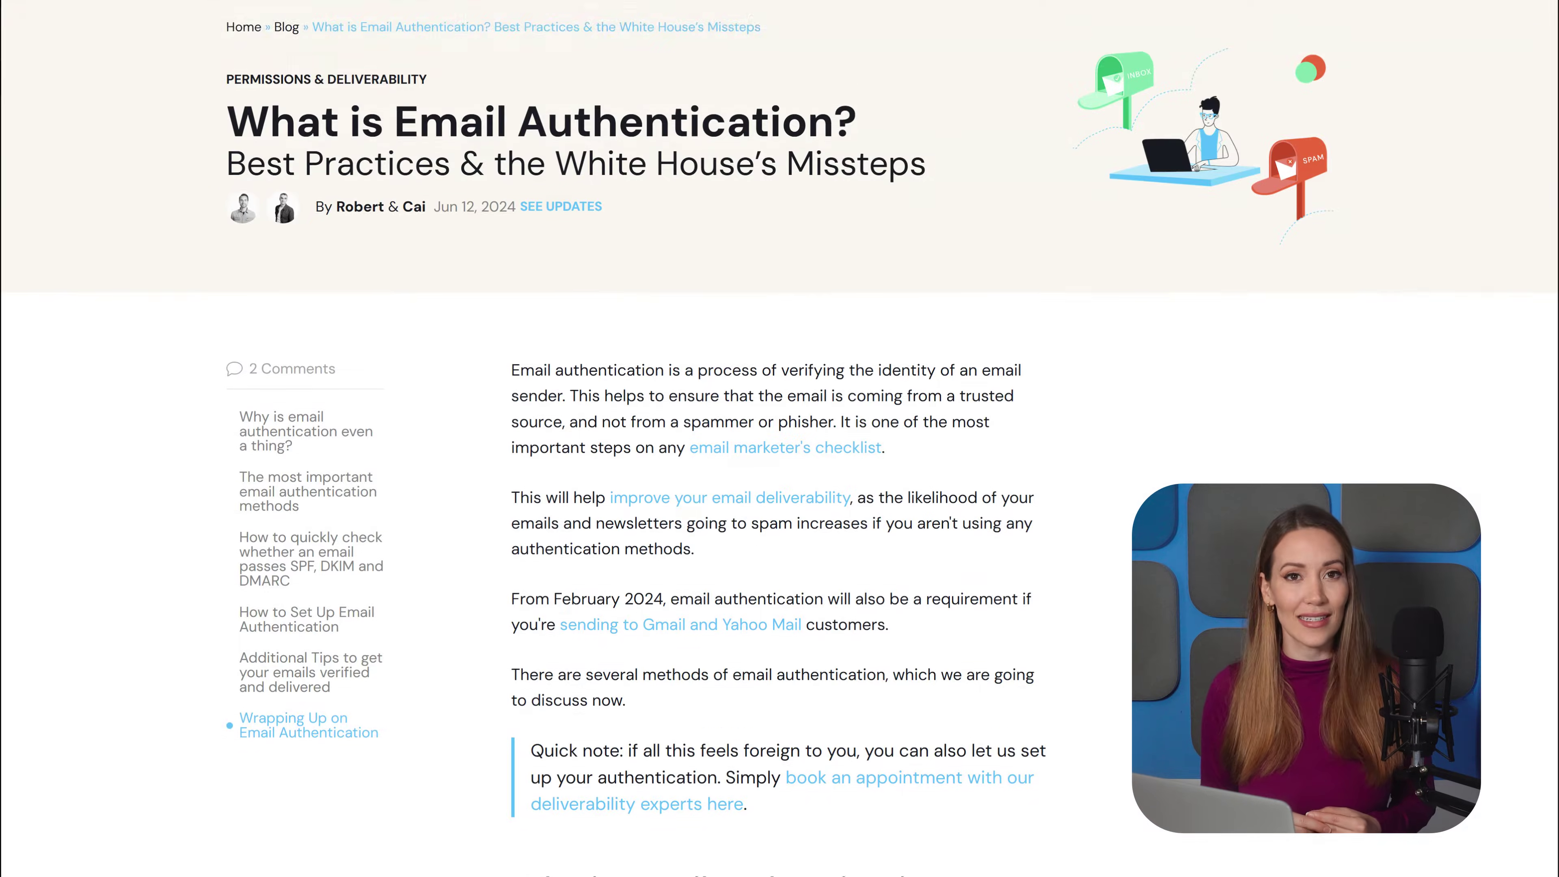
{"action": "scroll", "coordinate": [780, 430], "scroll_direction": "down", "scroll_amount": 15}
{"action": "scroll", "coordinate": [780, 430], "scroll_direction": "down", "scroll_amount": 20}
{"action": "scroll", "coordinate": [780, 430], "scroll_direction": "down", "scroll_amount": 12}
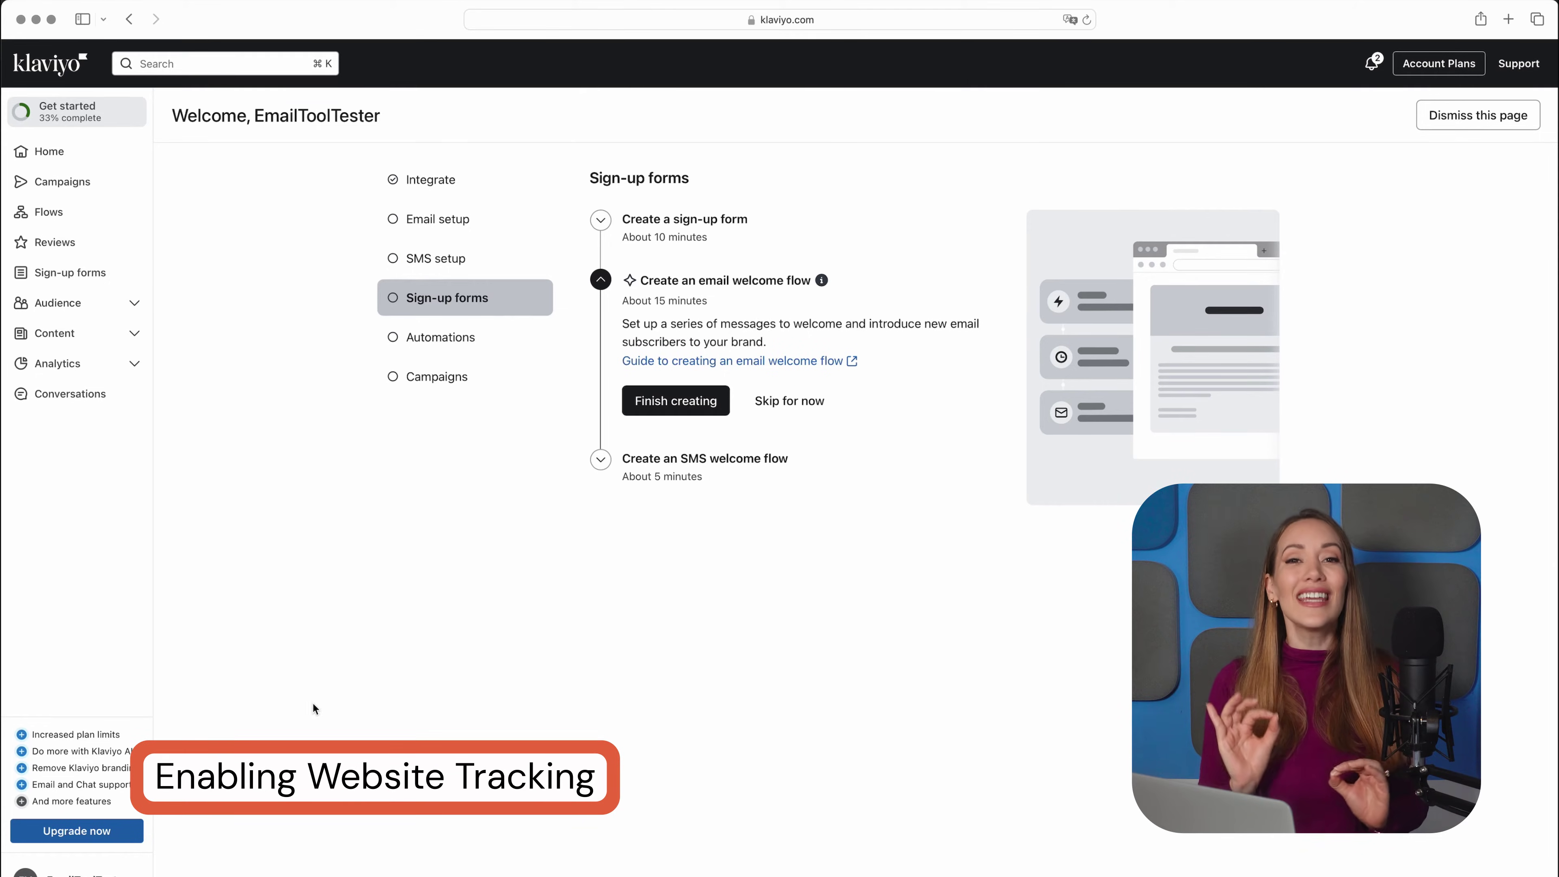
- Check the email-to-website tracking option under Settings > Email > Tracking and view its documentation
{"action": "left_click", "coordinate": [83, 874]}
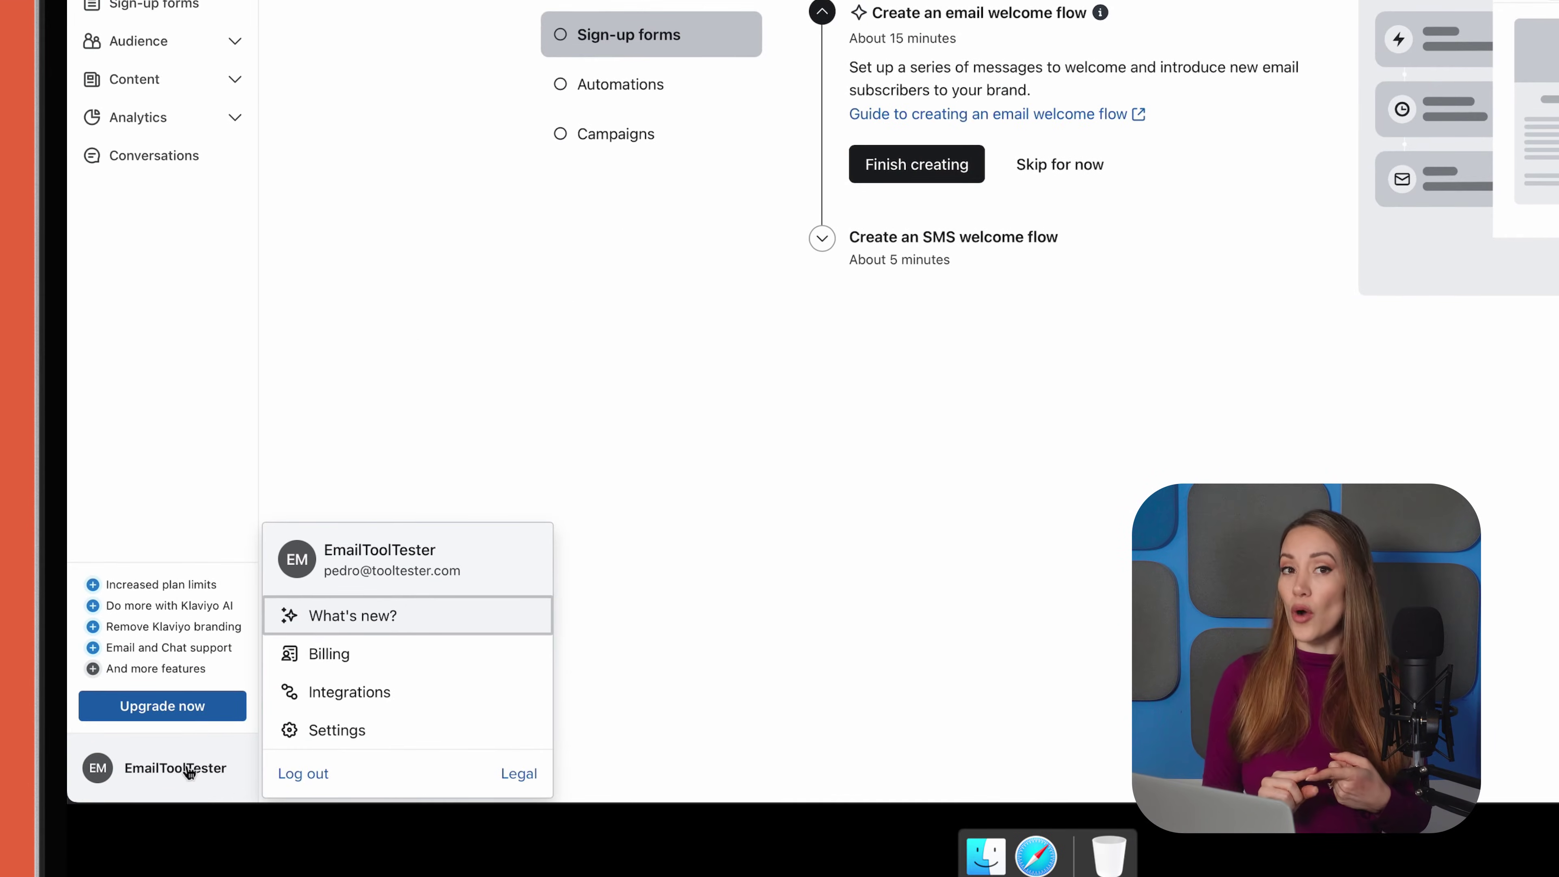
{"action": "left_click", "coordinate": [290, 731]}
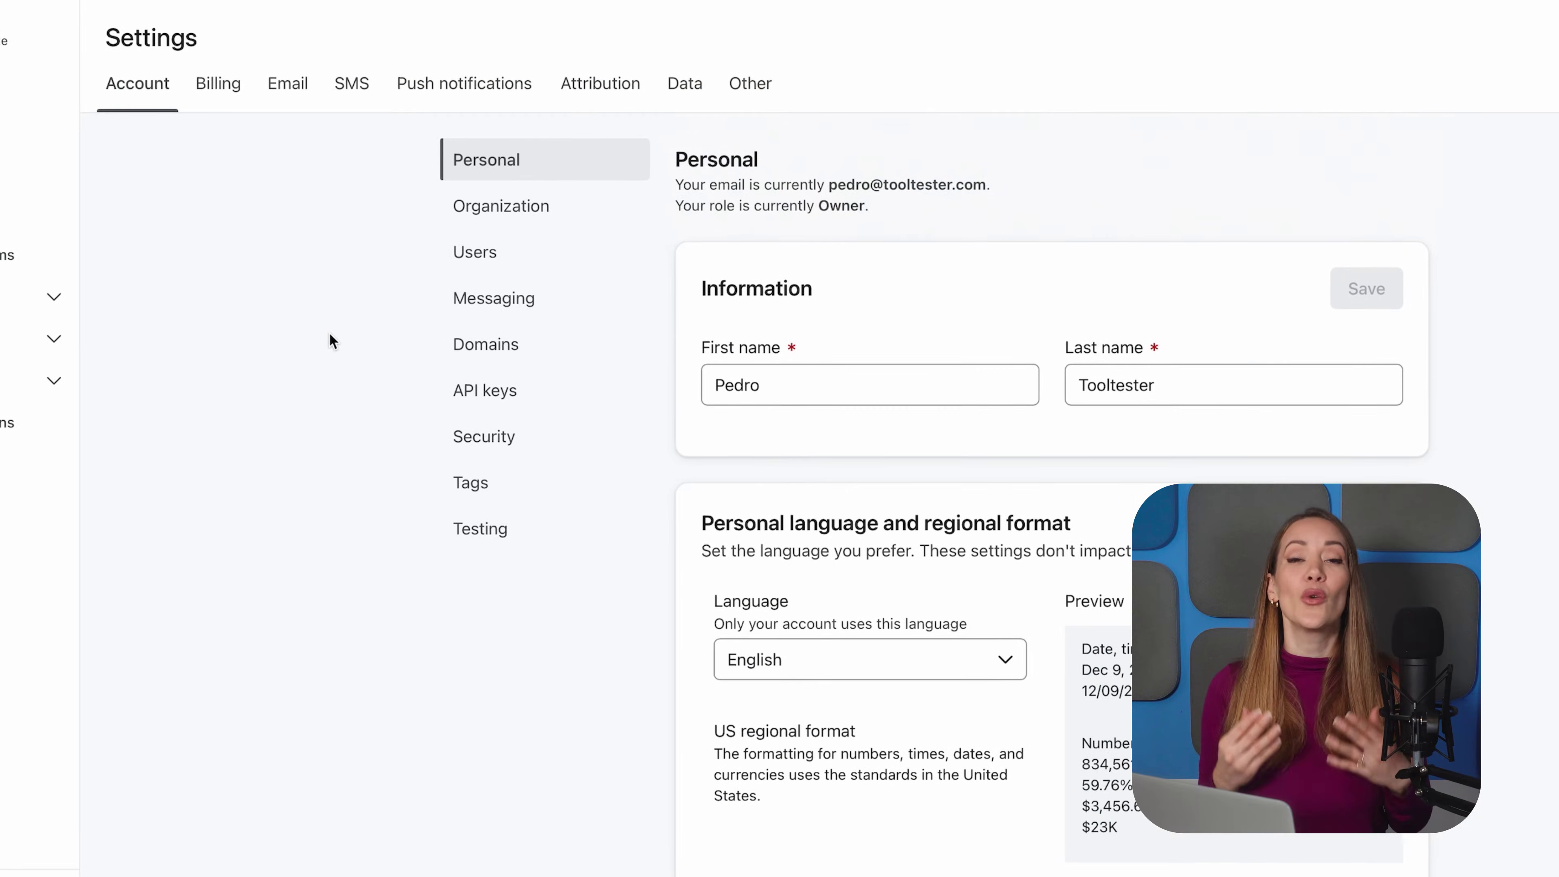
{"action": "left_click", "coordinate": [290, 85]}
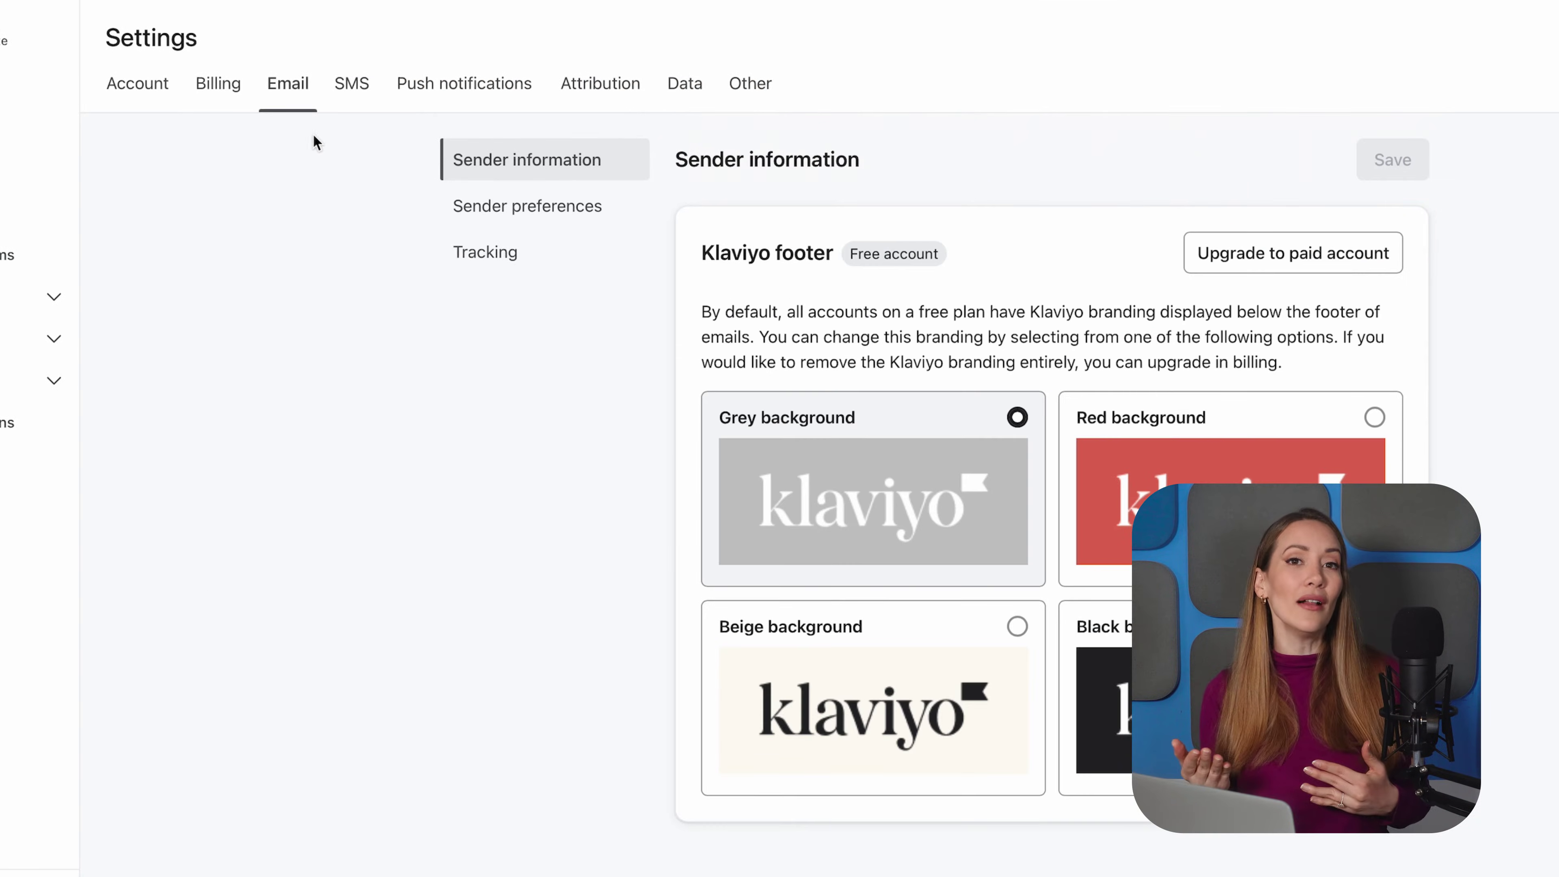
{"action": "left_click", "coordinate": [453, 249]}
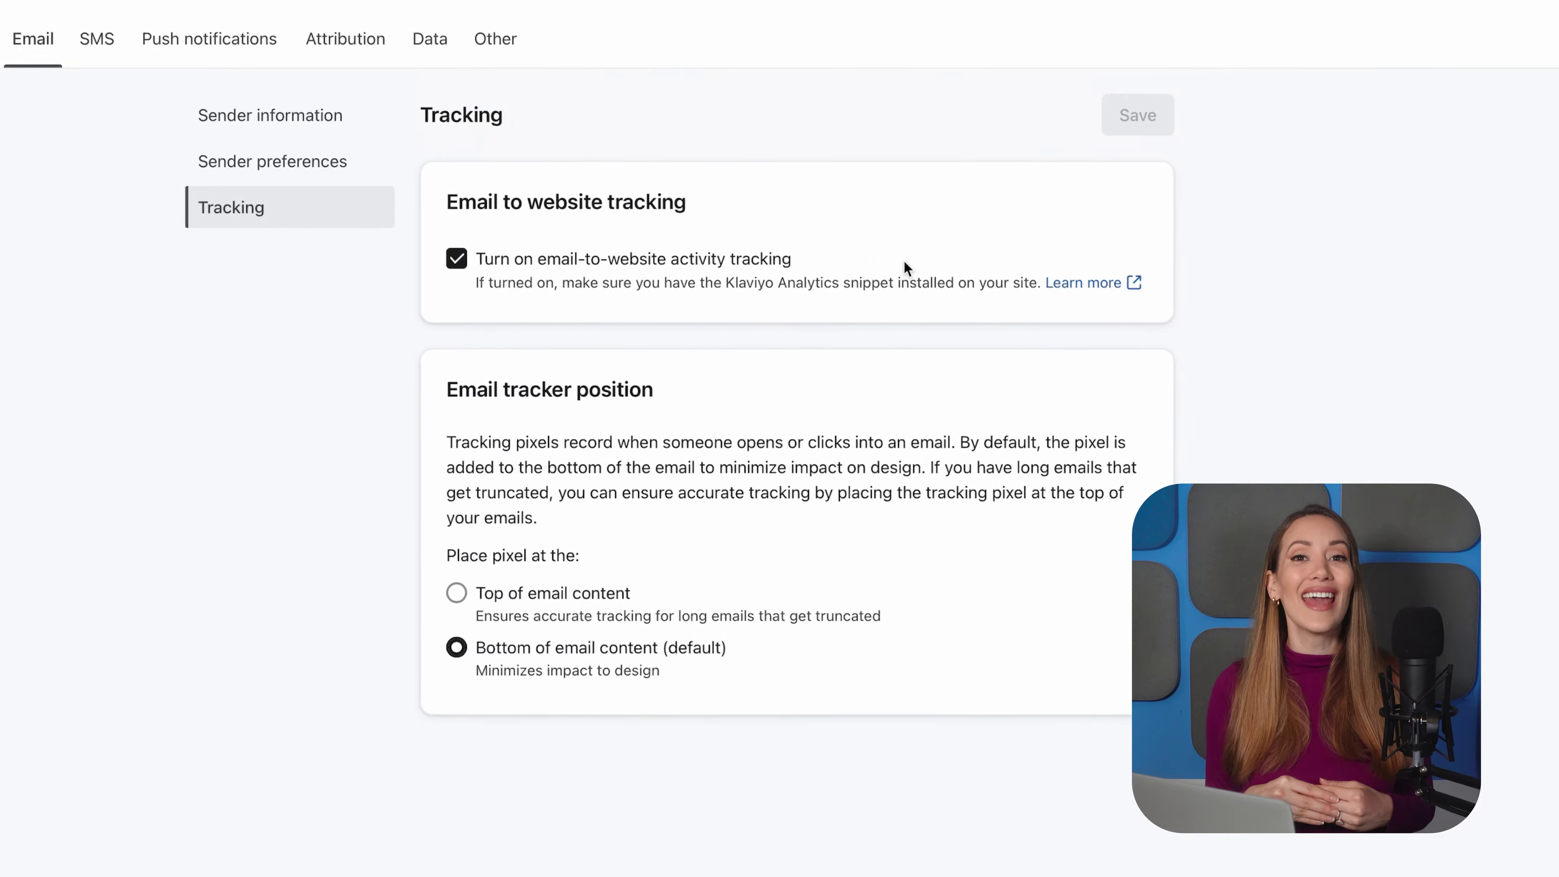
{"action": "left_click", "coordinate": [1059, 283]}
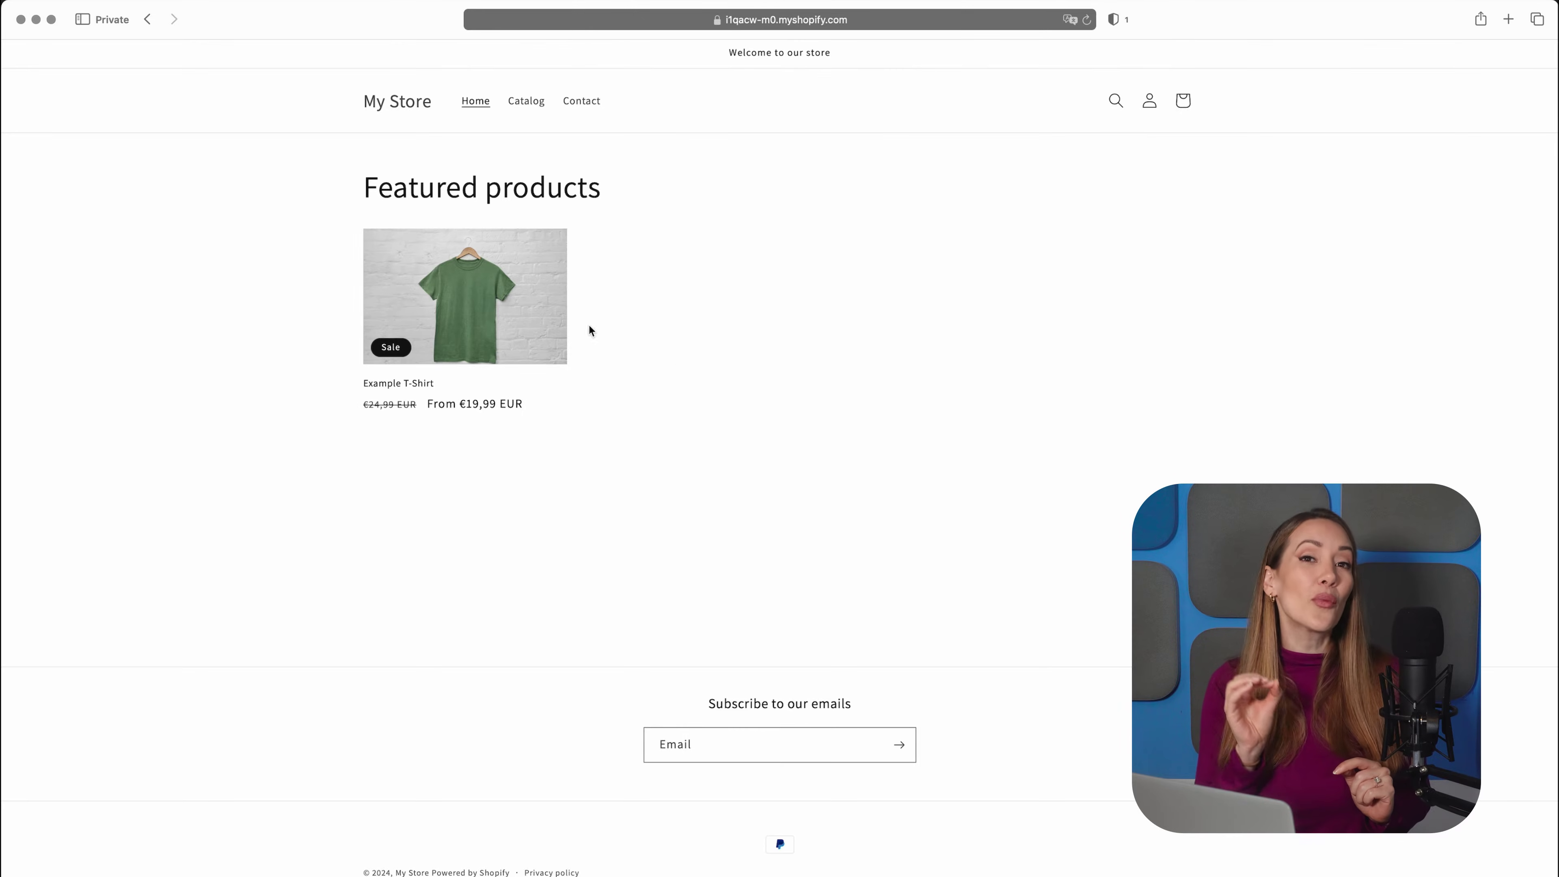
- Add the Example T-Shirt to the cart from its product page
{"action": "left_click", "coordinate": [540, 322]}
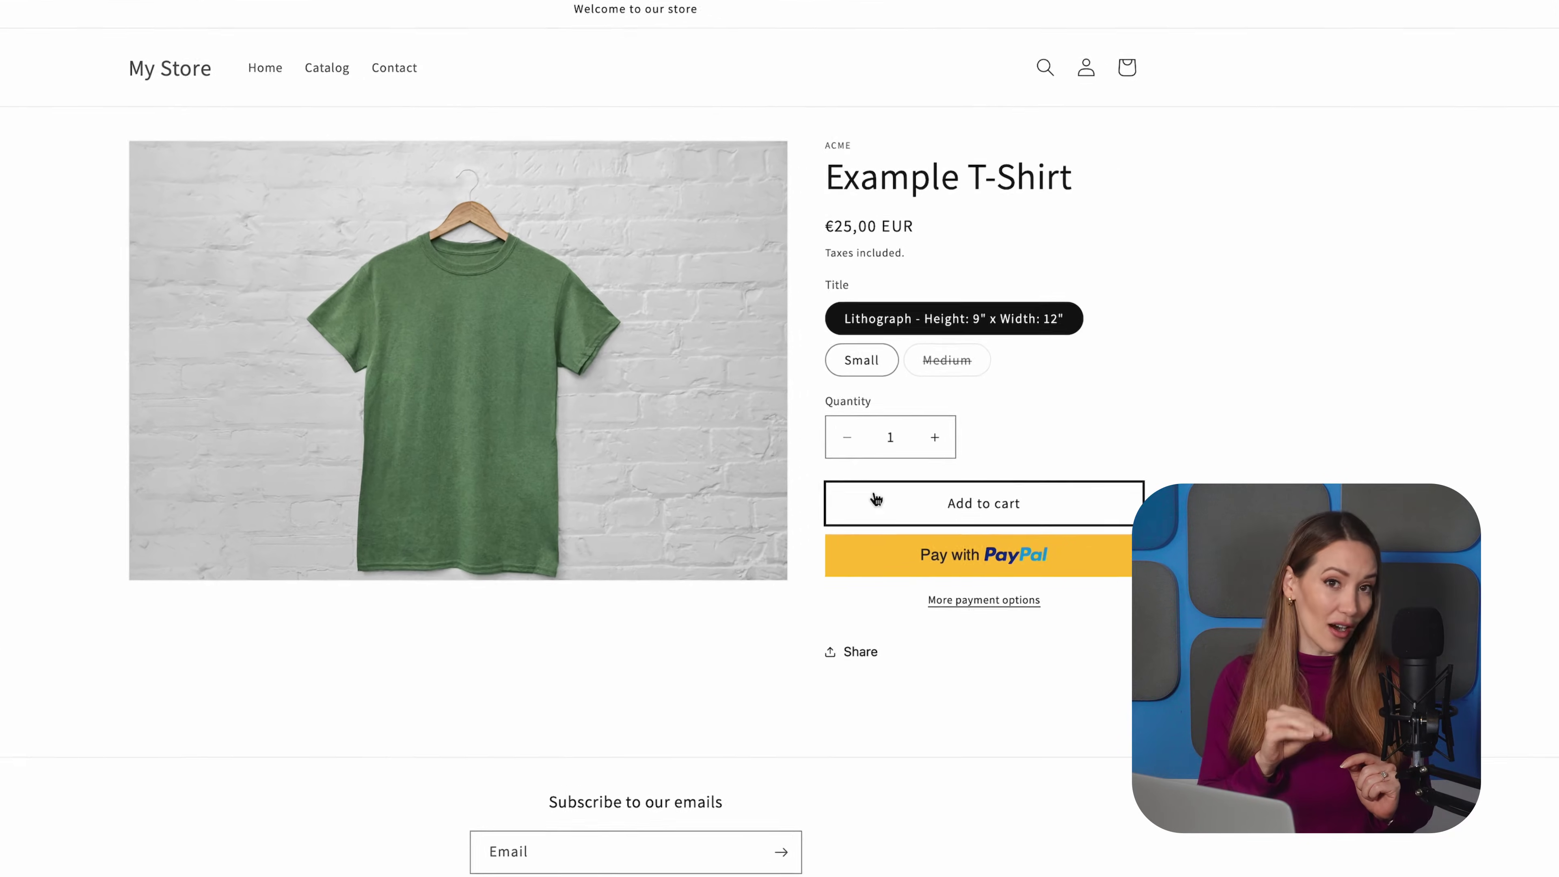
{"action": "left_click", "coordinate": [977, 458]}
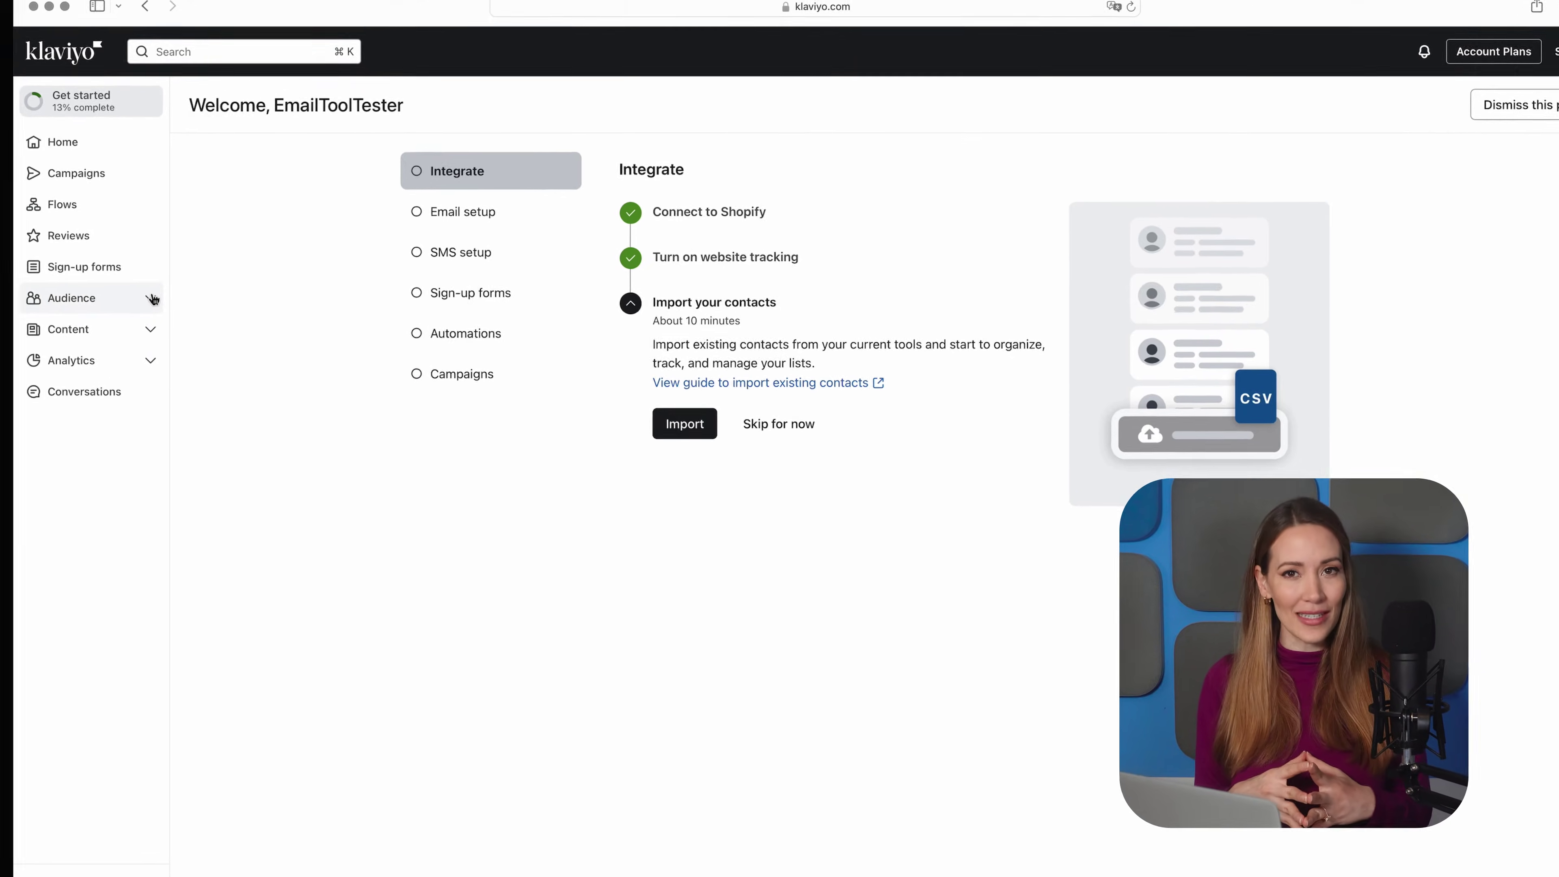
- Upload a contacts CSV to New Signups July 2024, map the Status column, and start a new segment
{"action": "left_click", "coordinate": [153, 300]}
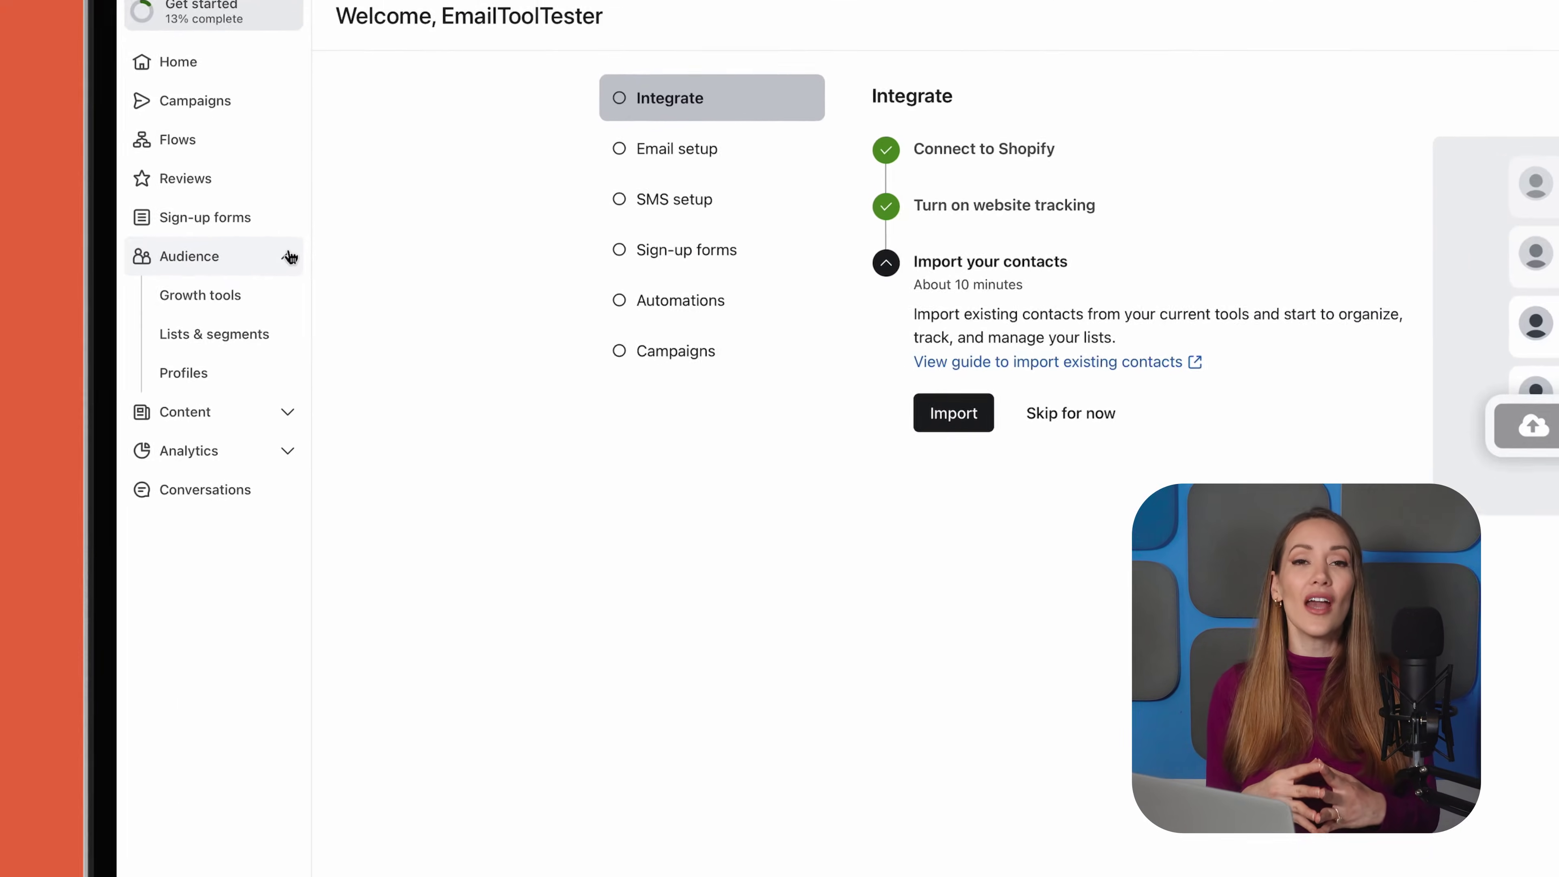
{"action": "left_click", "coordinate": [284, 340]}
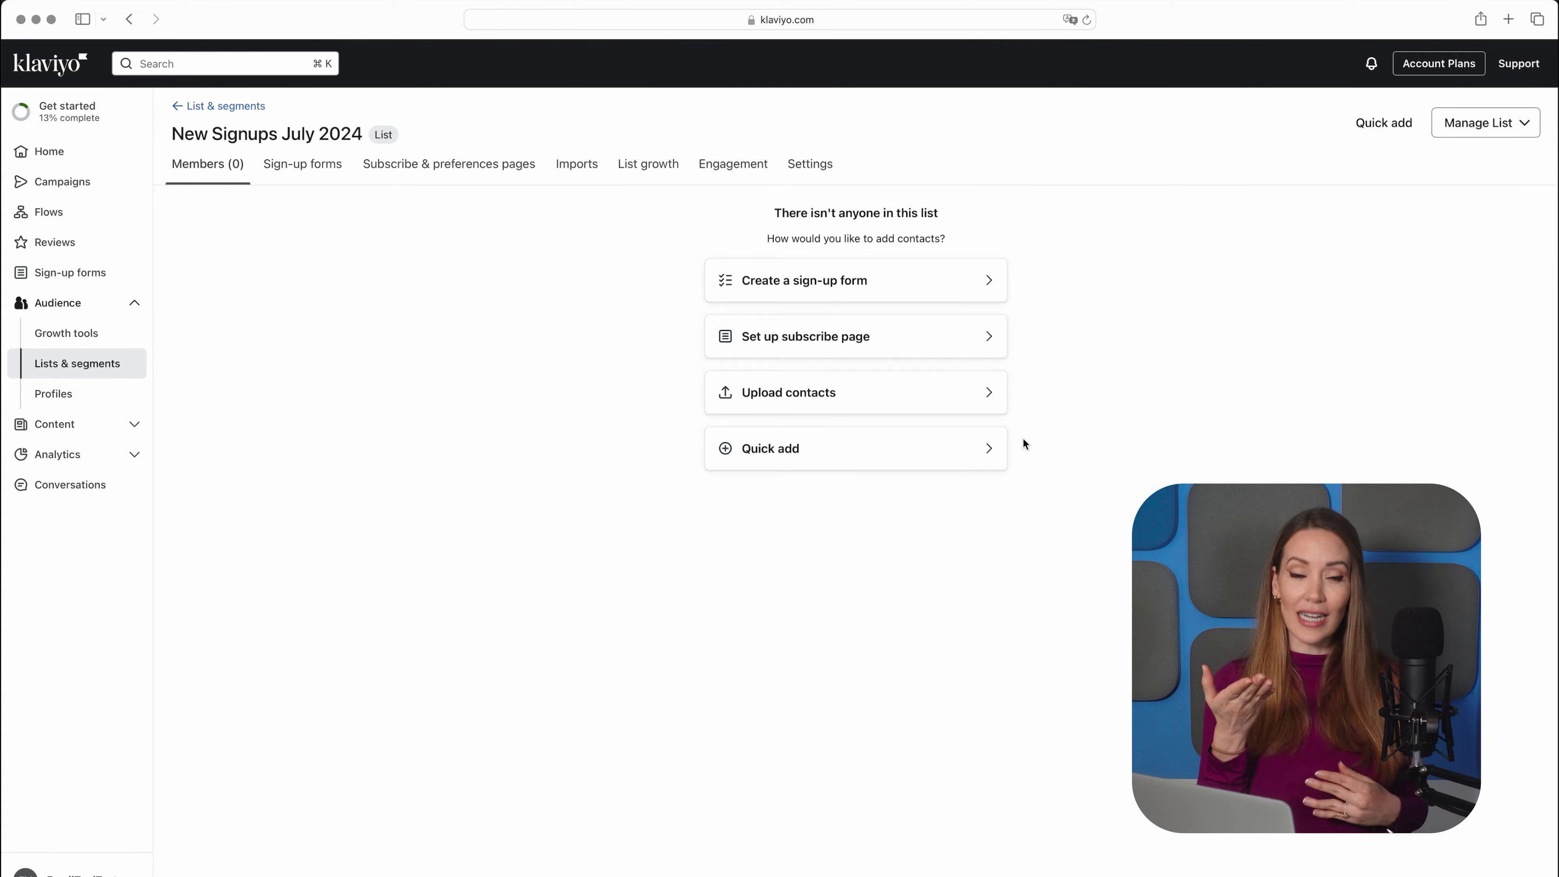
{"action": "left_click", "coordinate": [985, 391]}
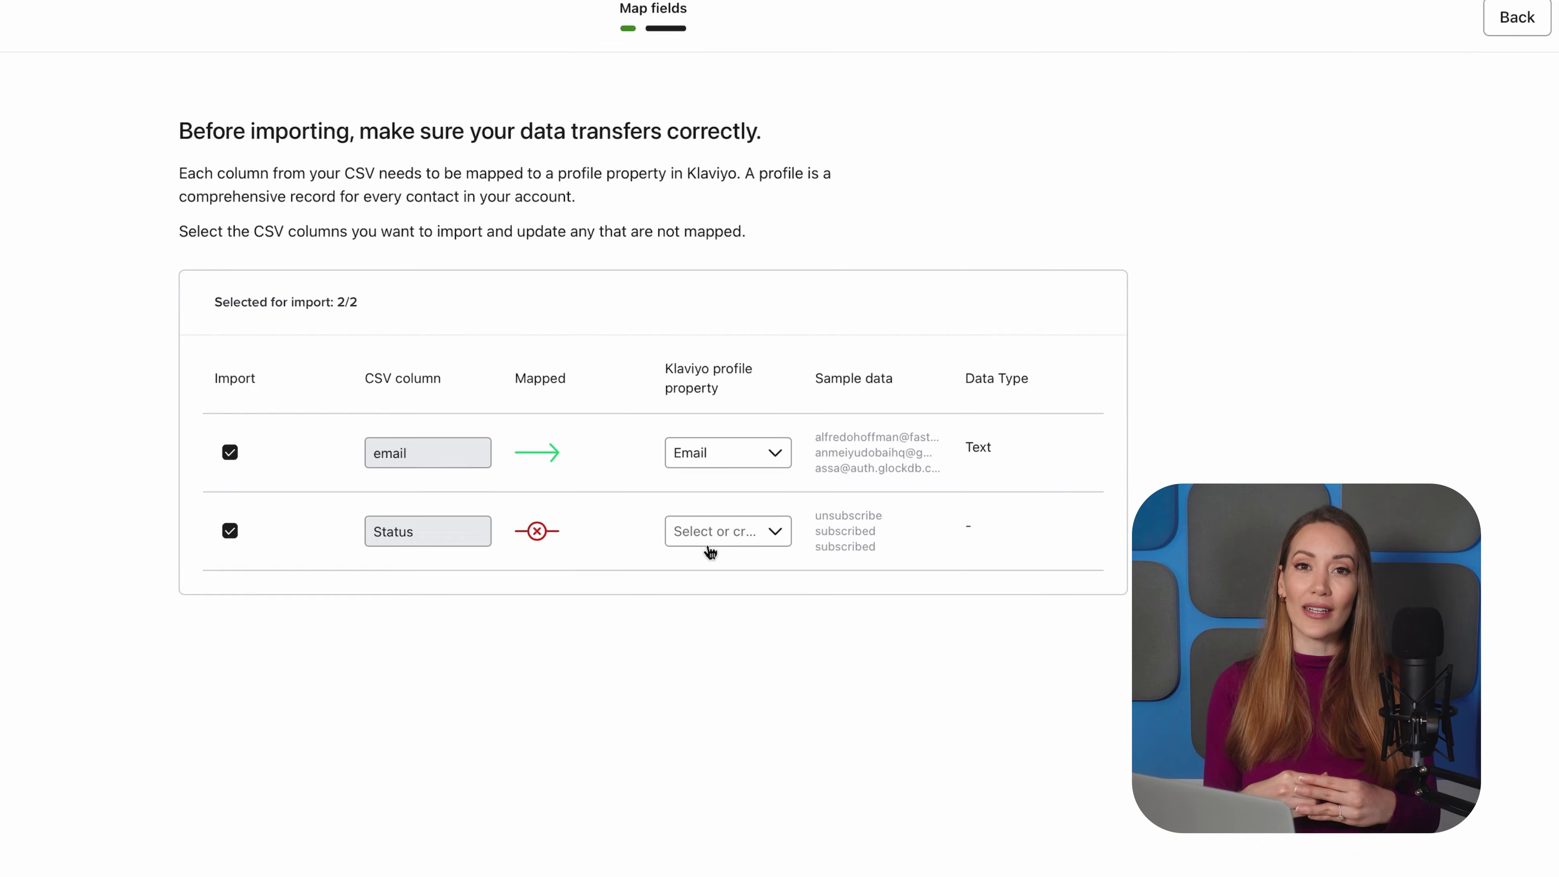
{"action": "left_click", "coordinate": [718, 539]}
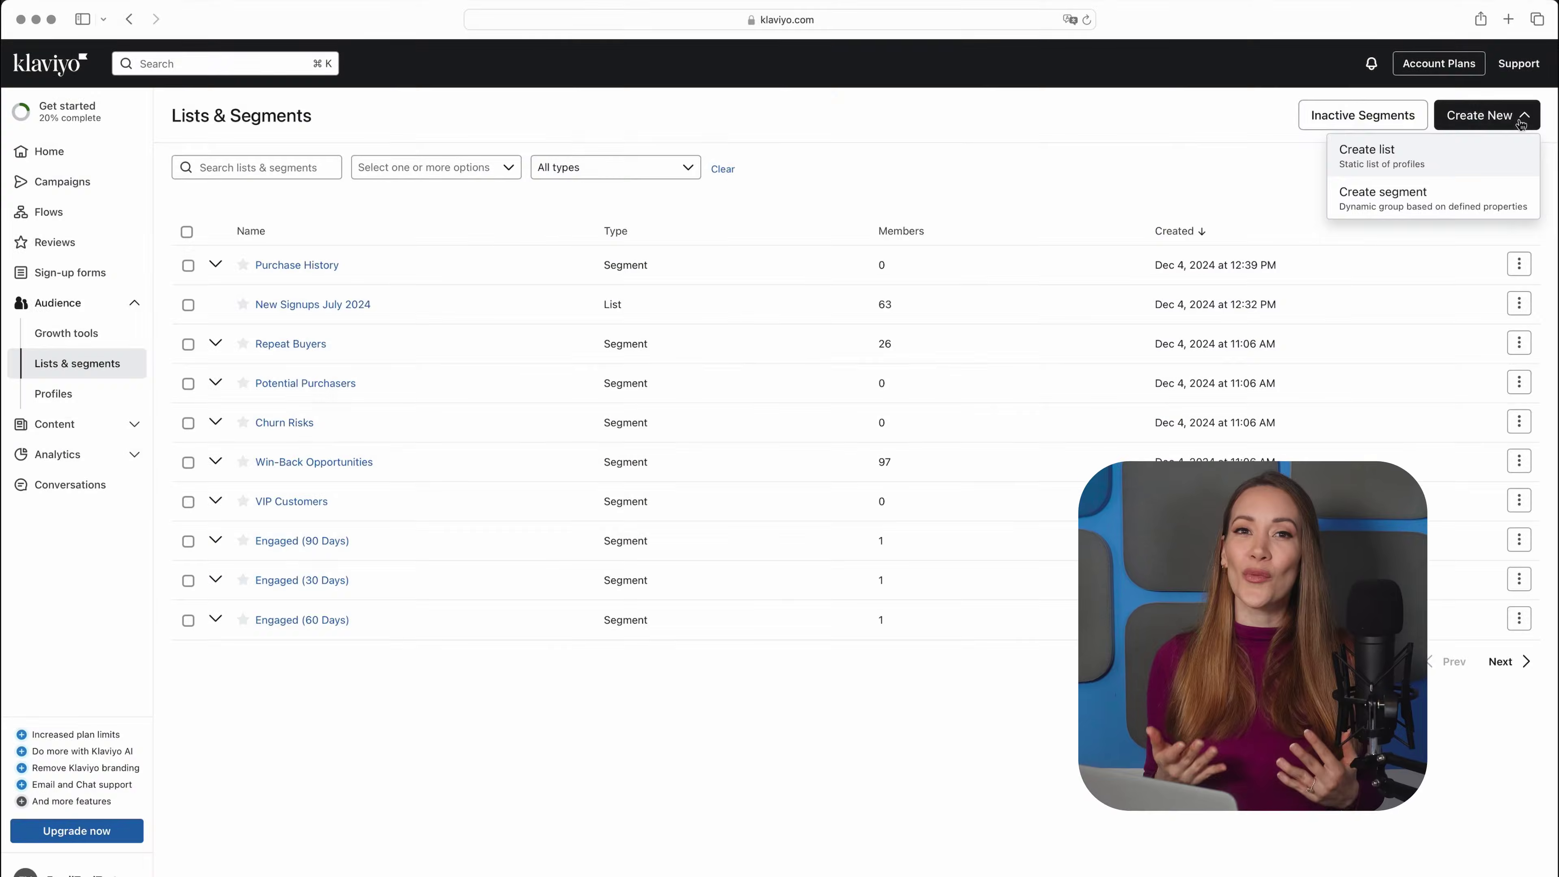
{"action": "left_click", "coordinate": [1413, 209]}
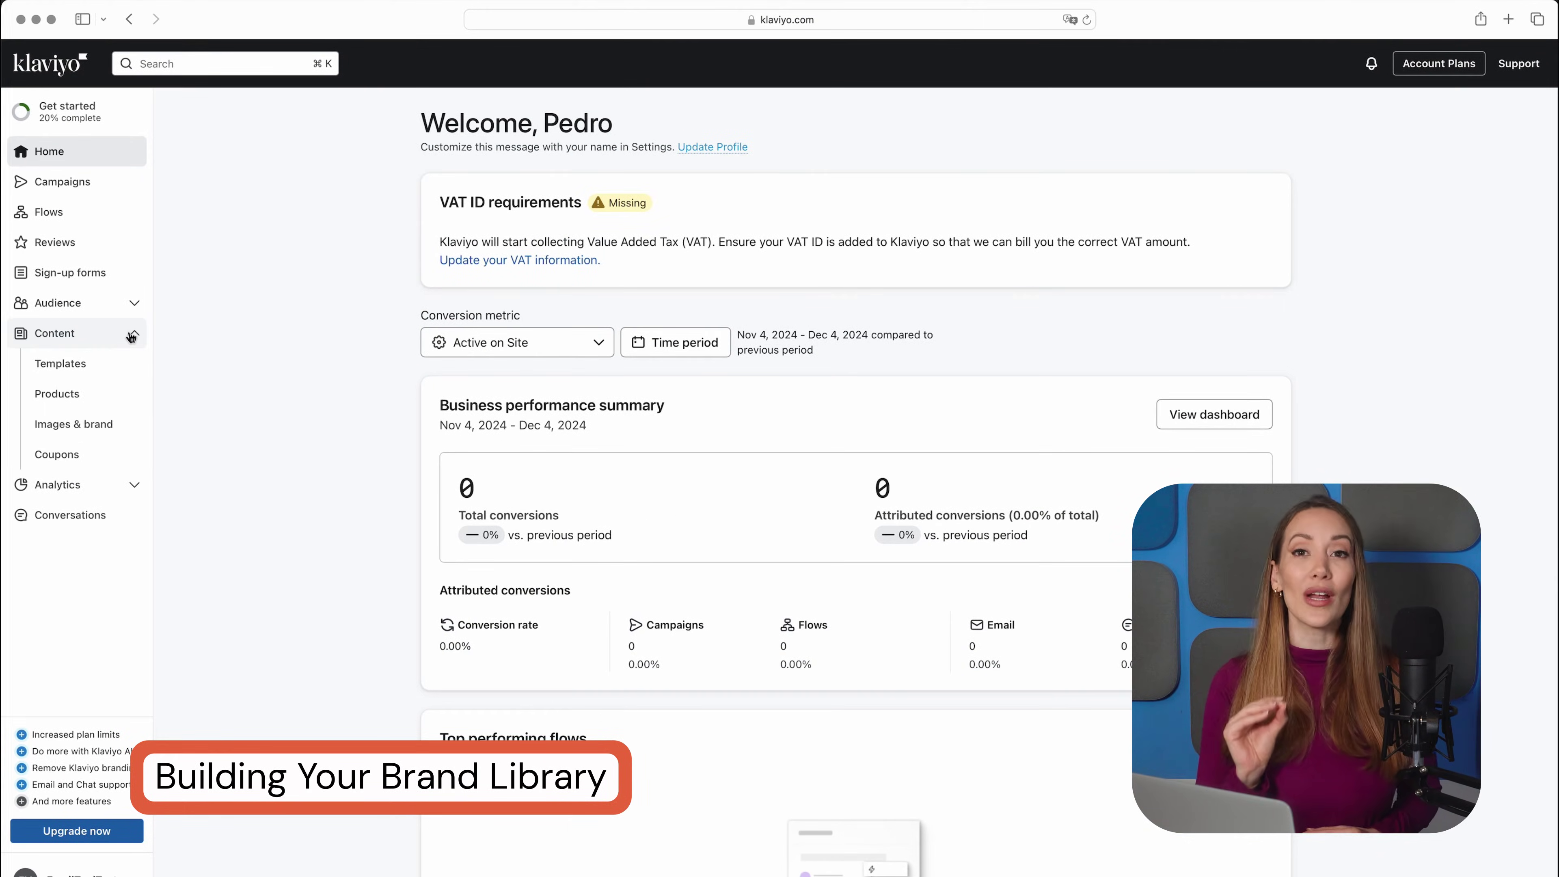
- Review the brand logo, colours and font on the Images & brand Brand tab
{"action": "left_click", "coordinate": [98, 424]}
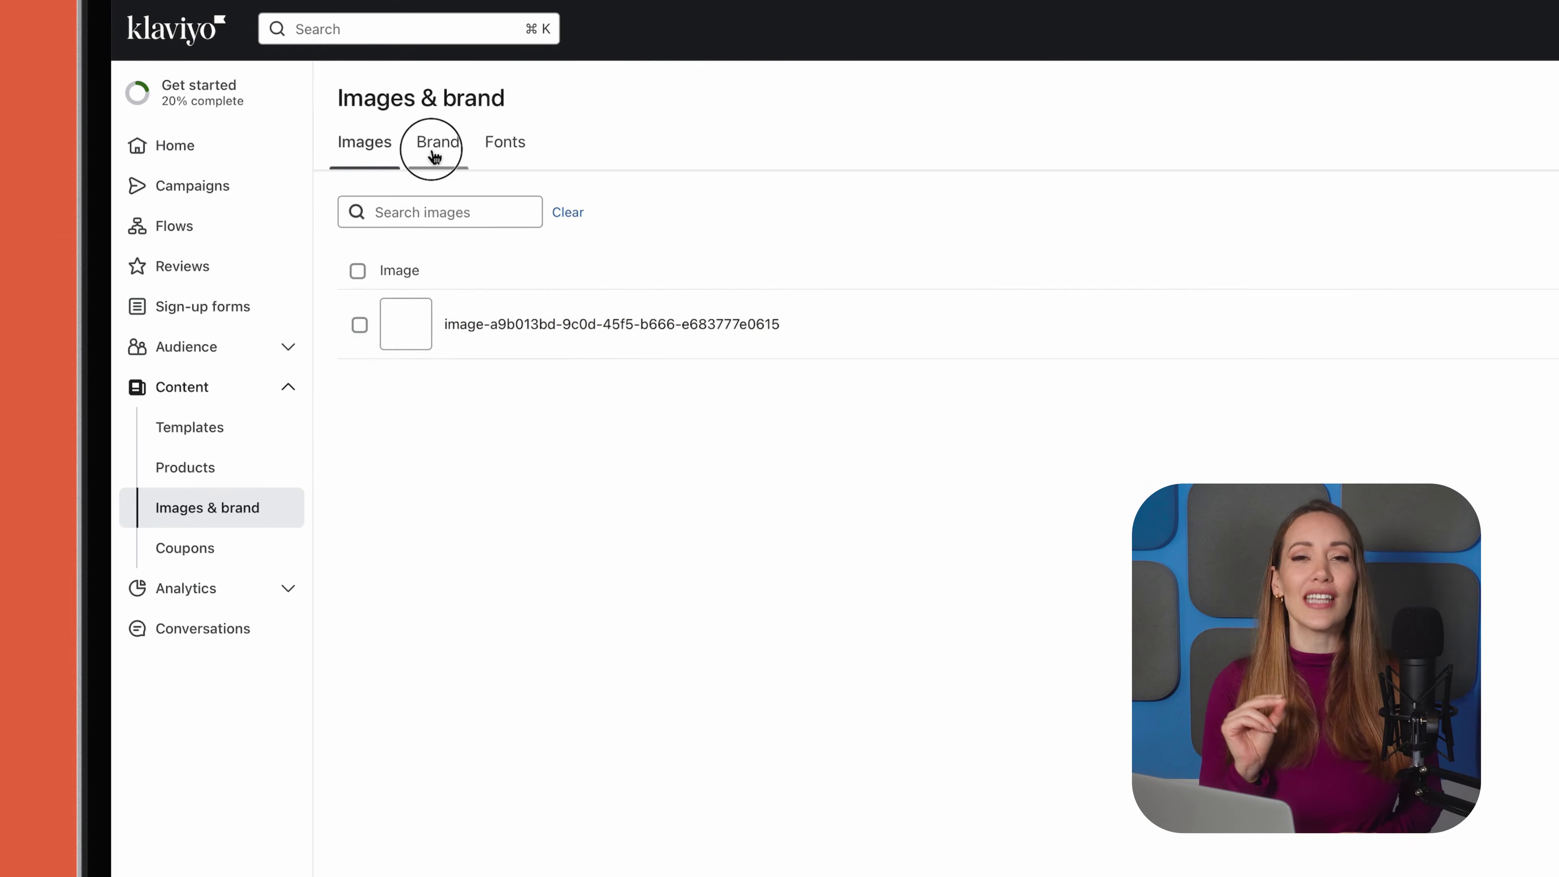
{"action": "left_click", "coordinate": [434, 154]}
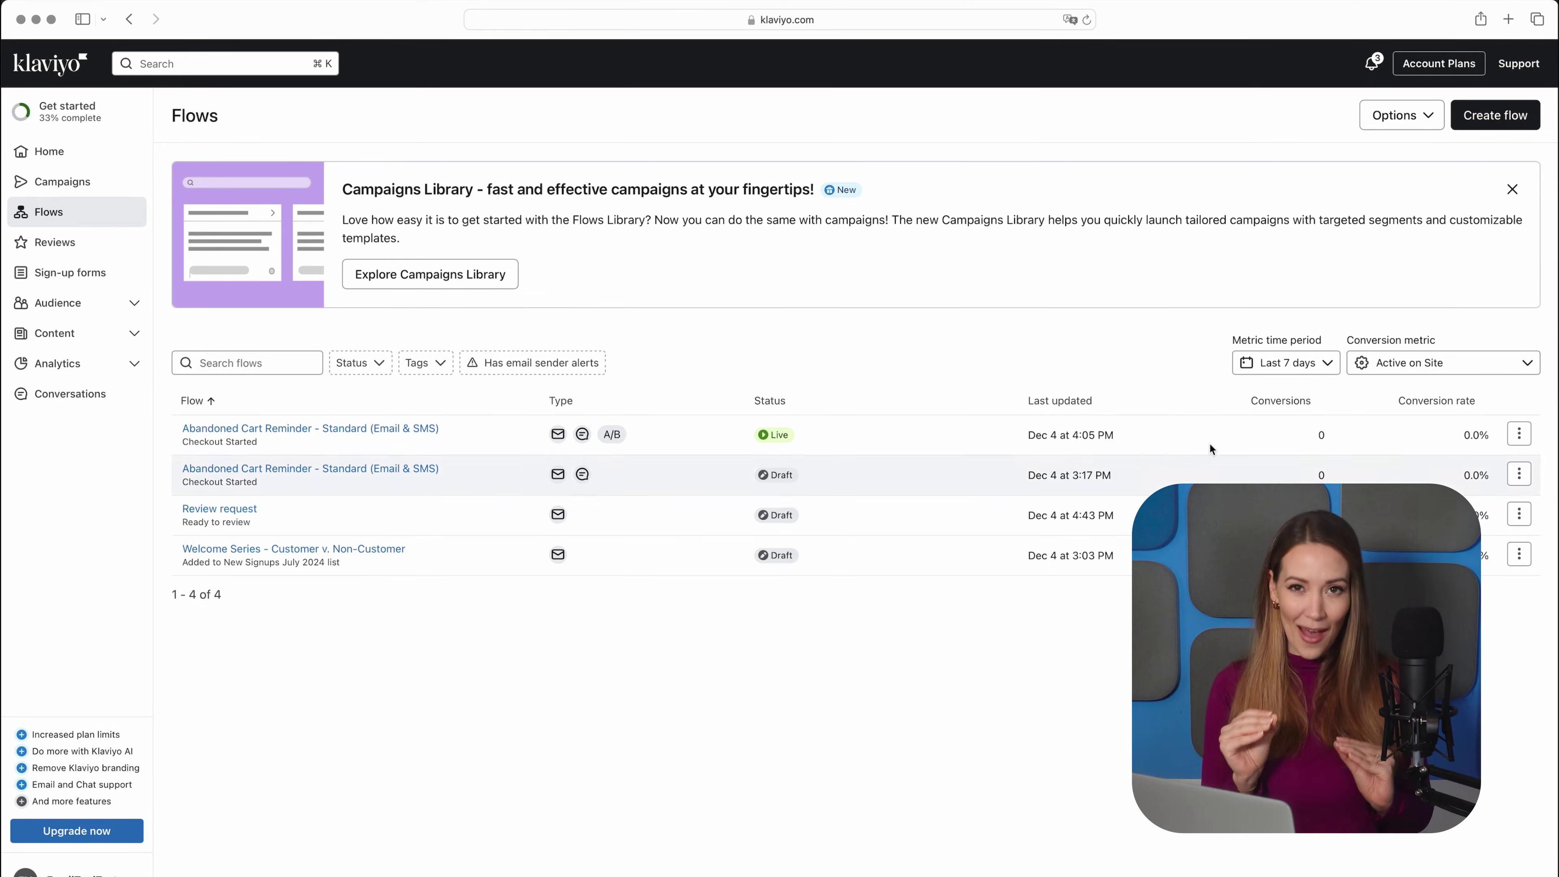
- Start a new flow from the Flows page to open the Browse Ideas library
{"action": "left_click", "coordinate": [1531, 128]}
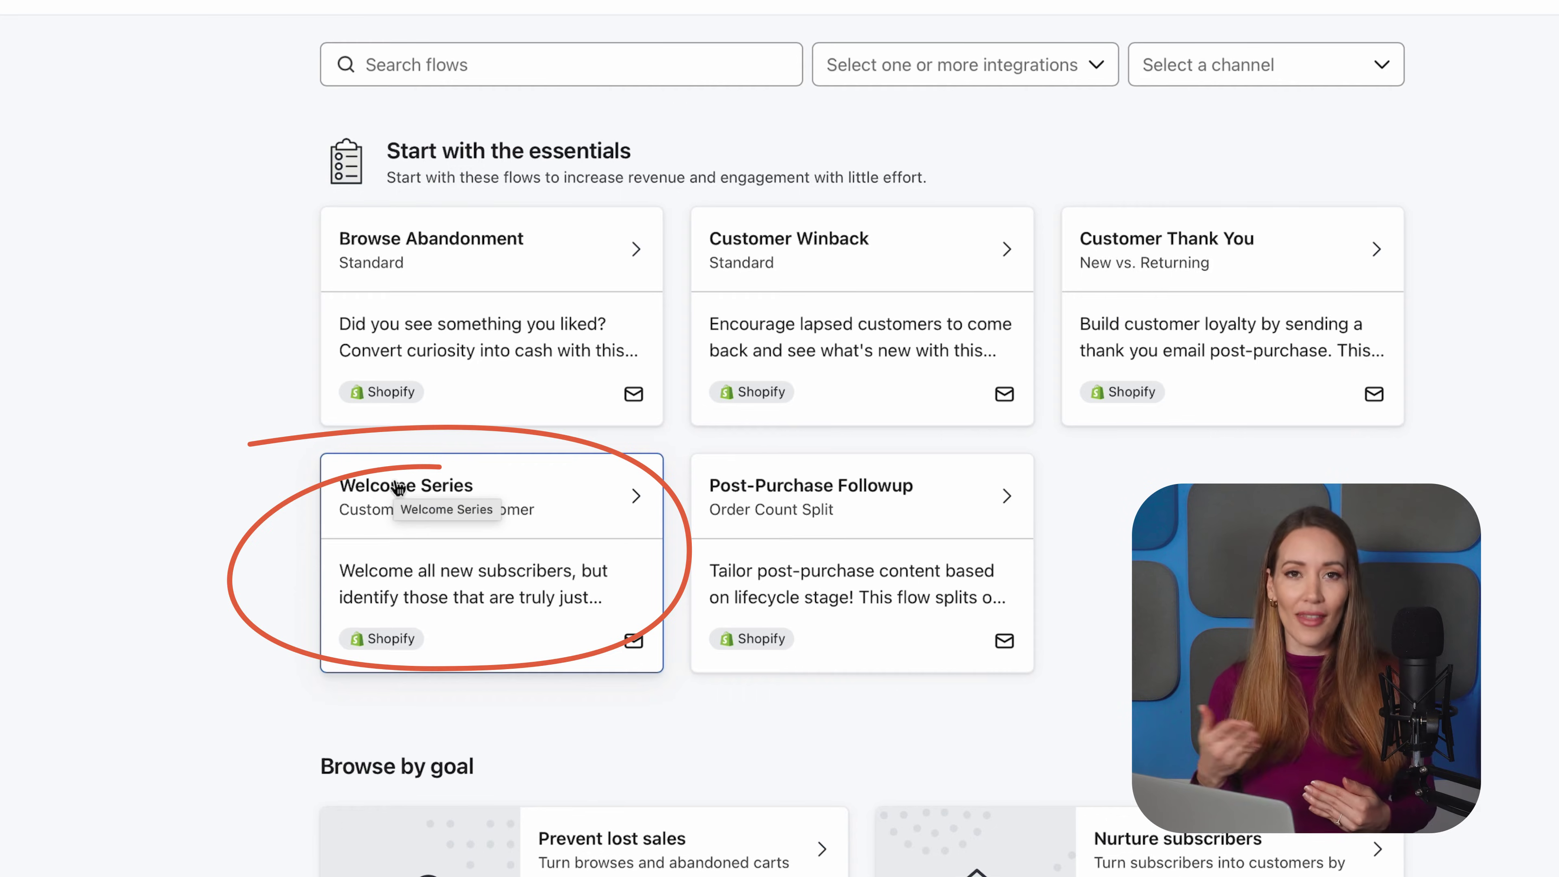
- Set up the Welcome Series template and open its list Trigger dropdown
{"action": "left_click", "coordinate": [398, 489]}
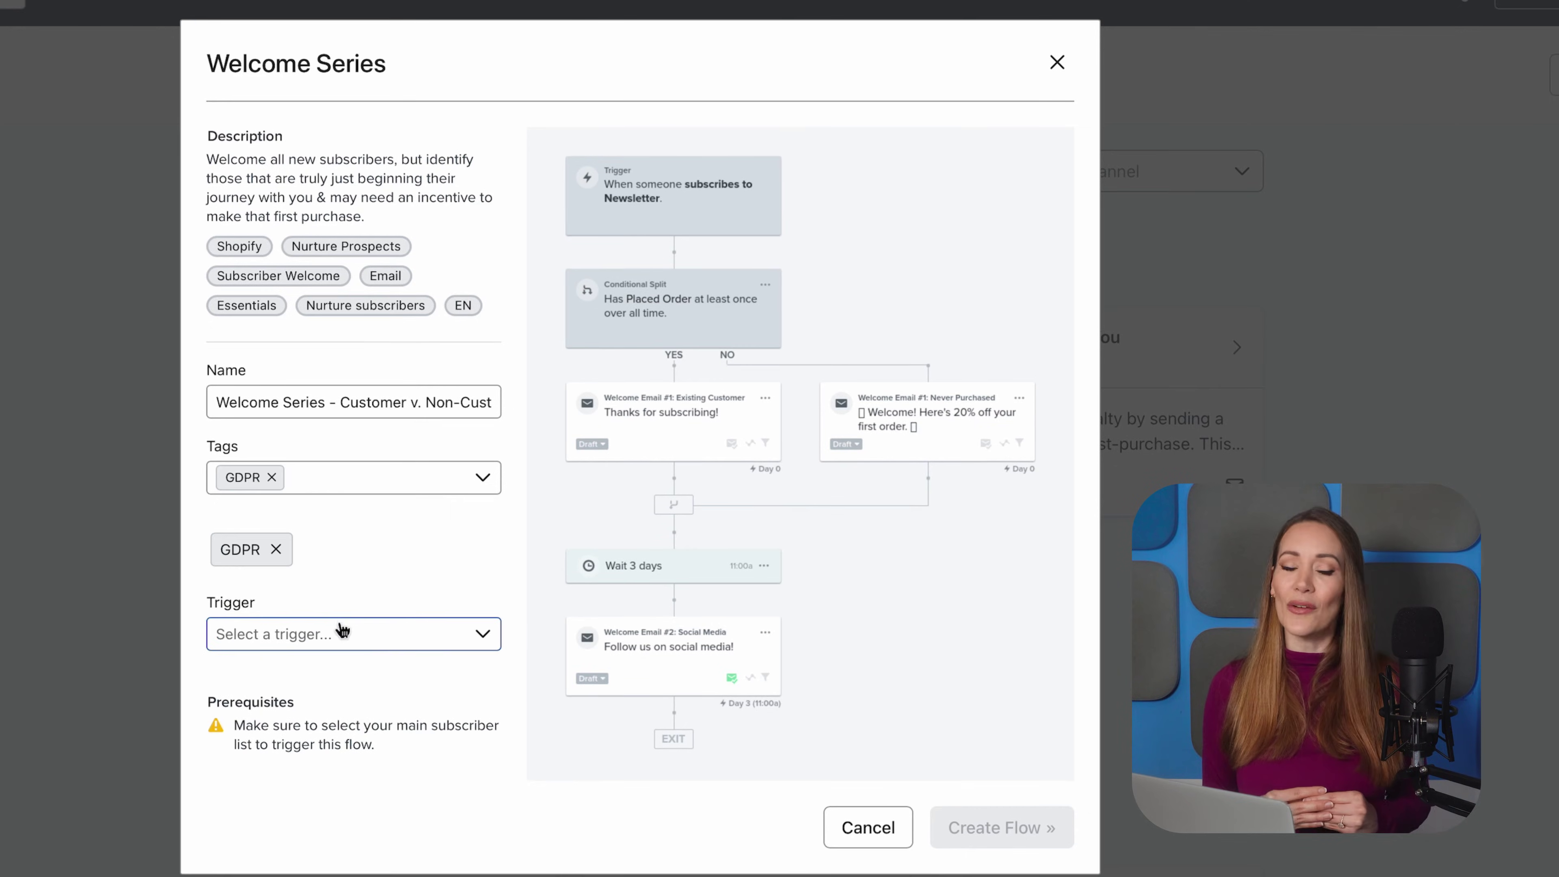
{"action": "left_click", "coordinate": [339, 633]}
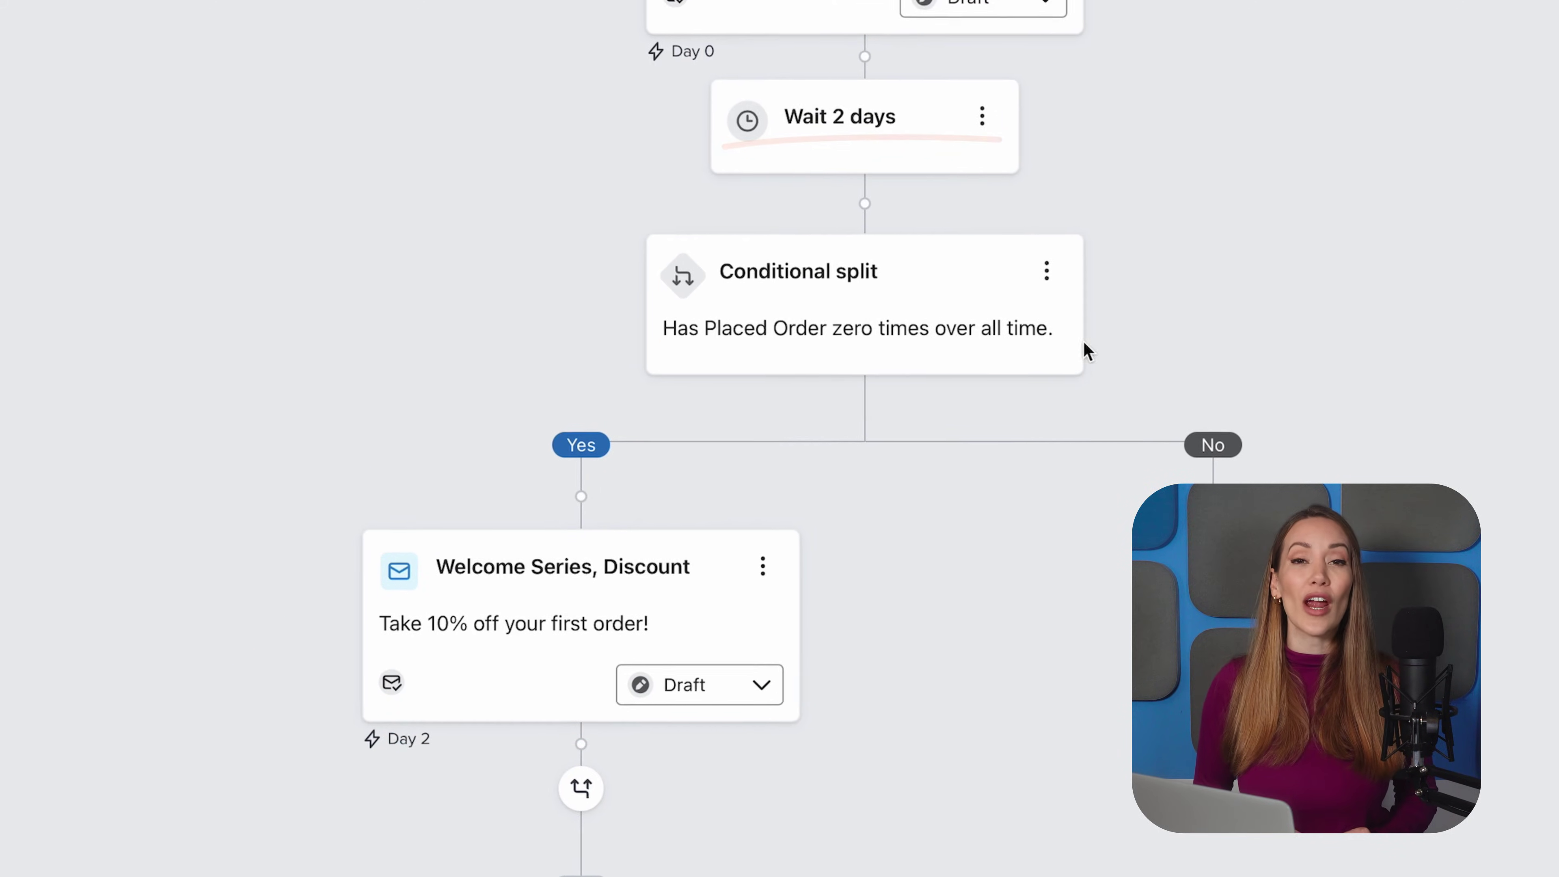
- Open the Welcome Series discount email's settings and scroll its Email details panel
{"action": "left_click", "coordinate": [682, 562]}
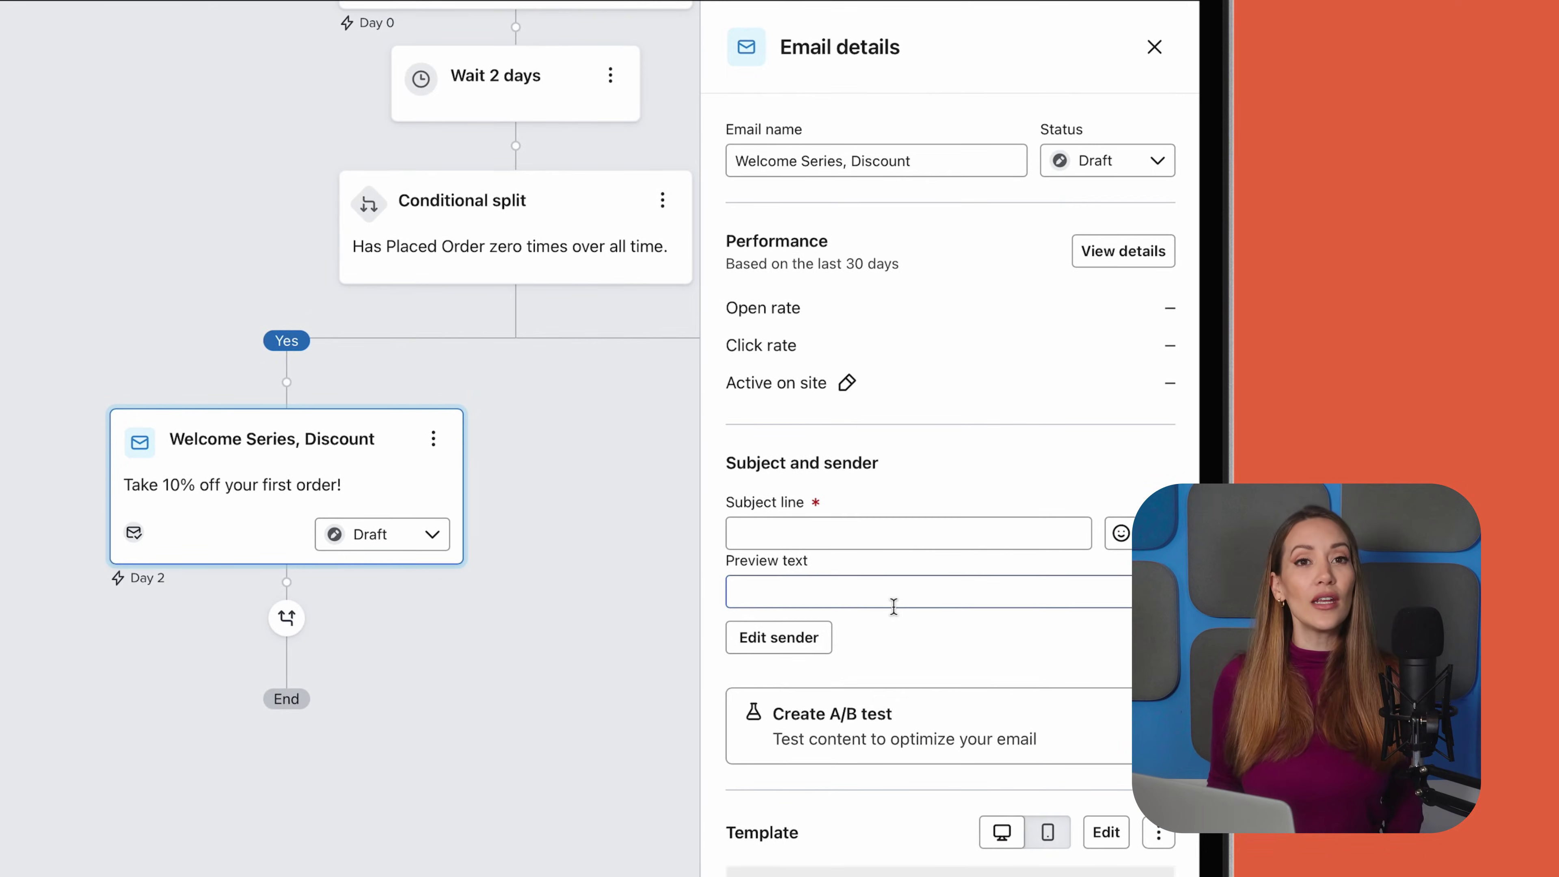
{"action": "scroll", "coordinate": [893, 606], "scroll_direction": "down", "scroll_amount": 7}
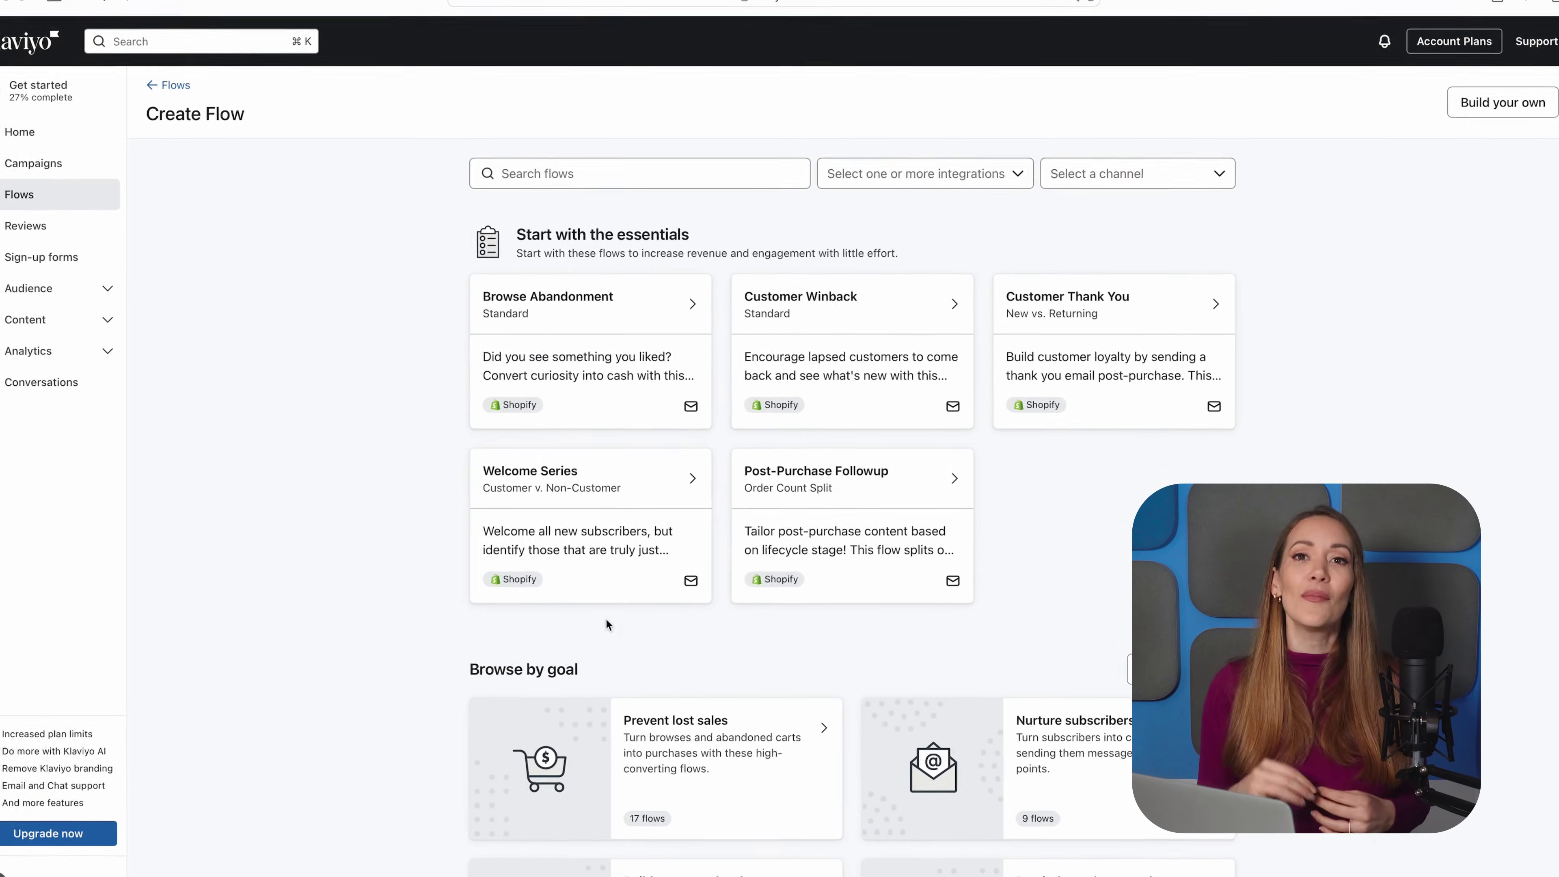
- Start the Abandoned Cart Reminder - Standard flow from Prevent lost sales, tagged Has visited Products
{"action": "left_click", "coordinate": [614, 716]}
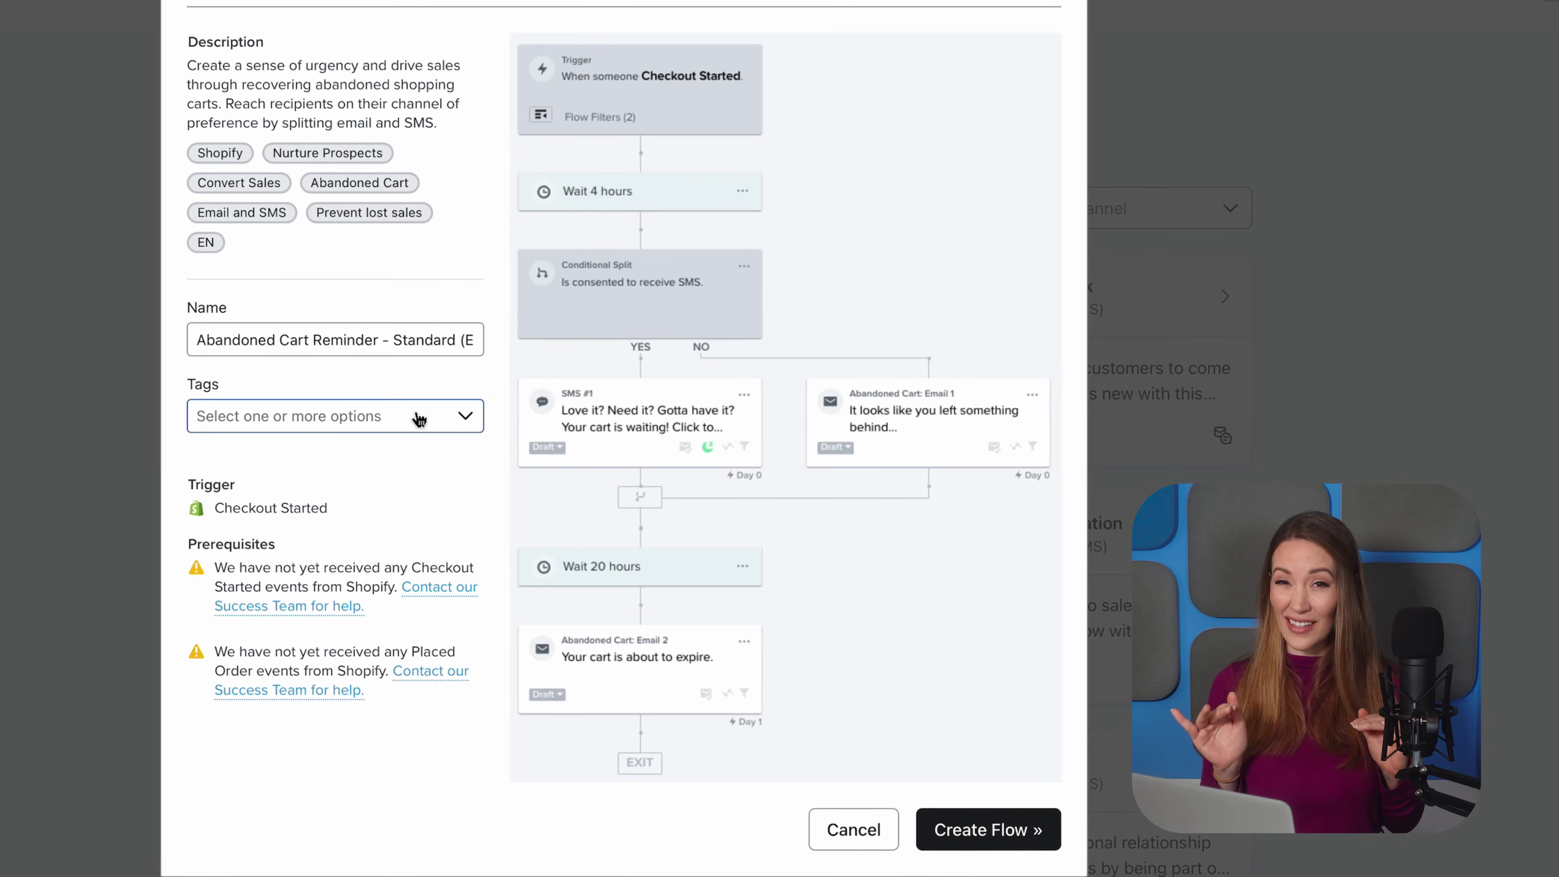
{"action": "left_click", "coordinate": [419, 420]}
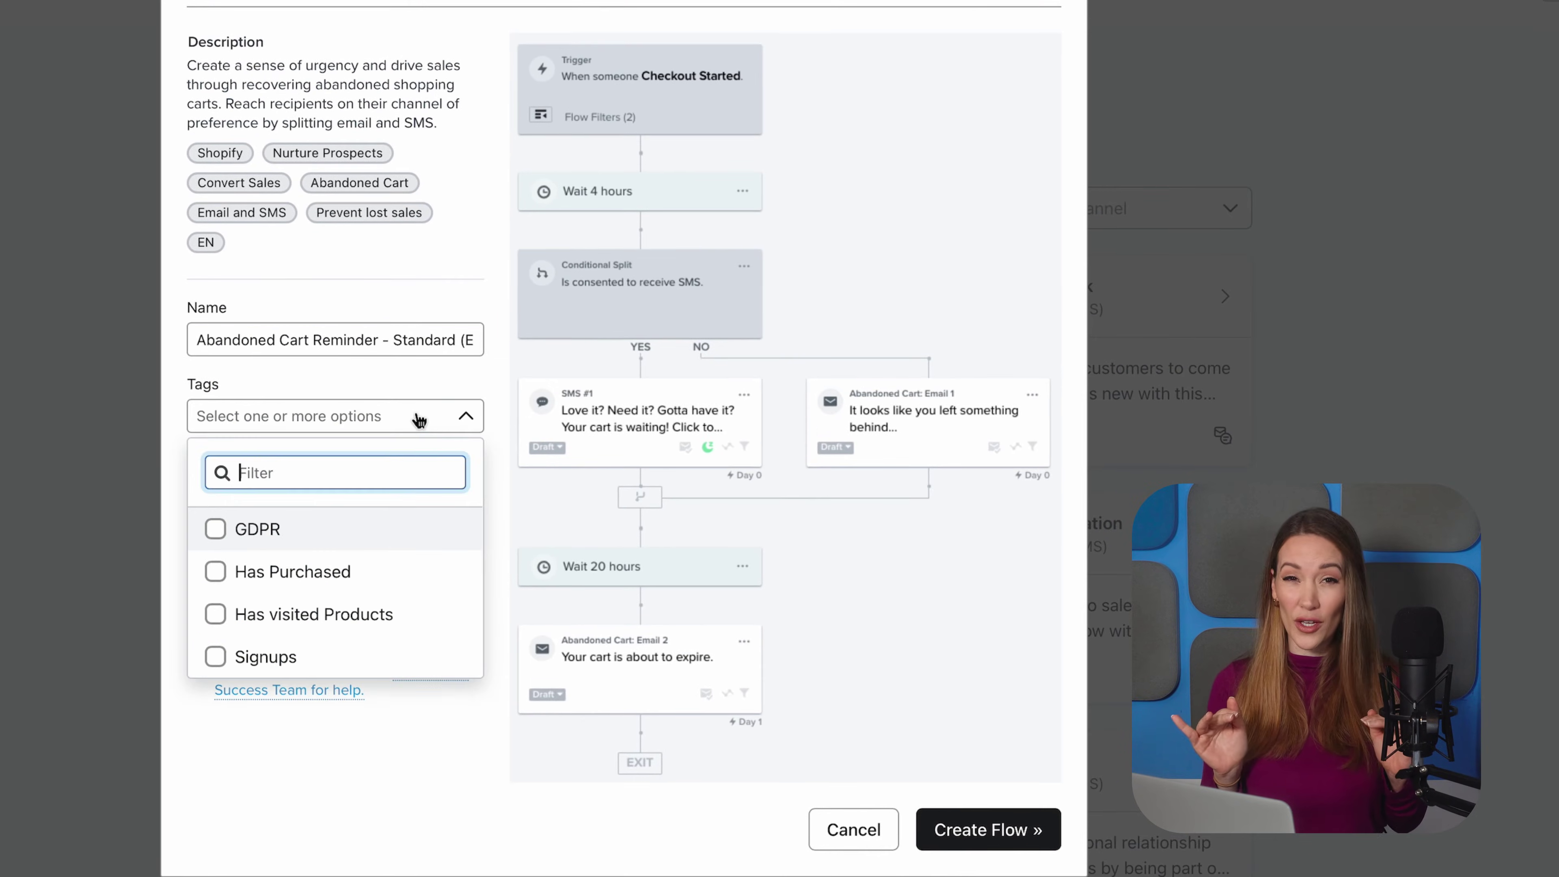
{"action": "left_click", "coordinate": [332, 626]}
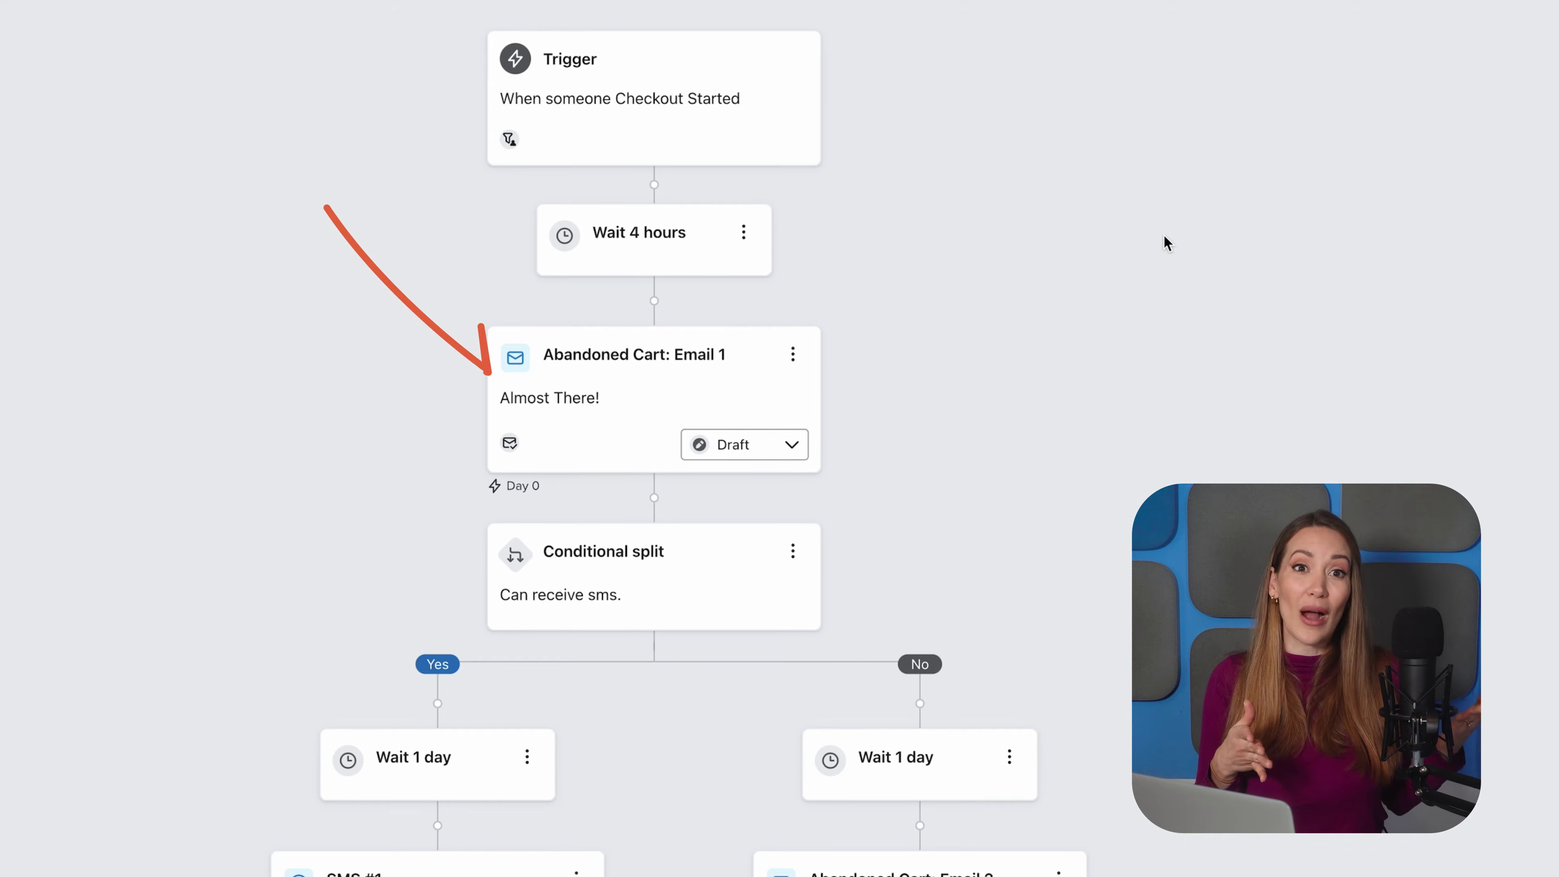
{"action": "scroll", "coordinate": [1167, 243], "scroll_direction": "down", "scroll_amount": 10}
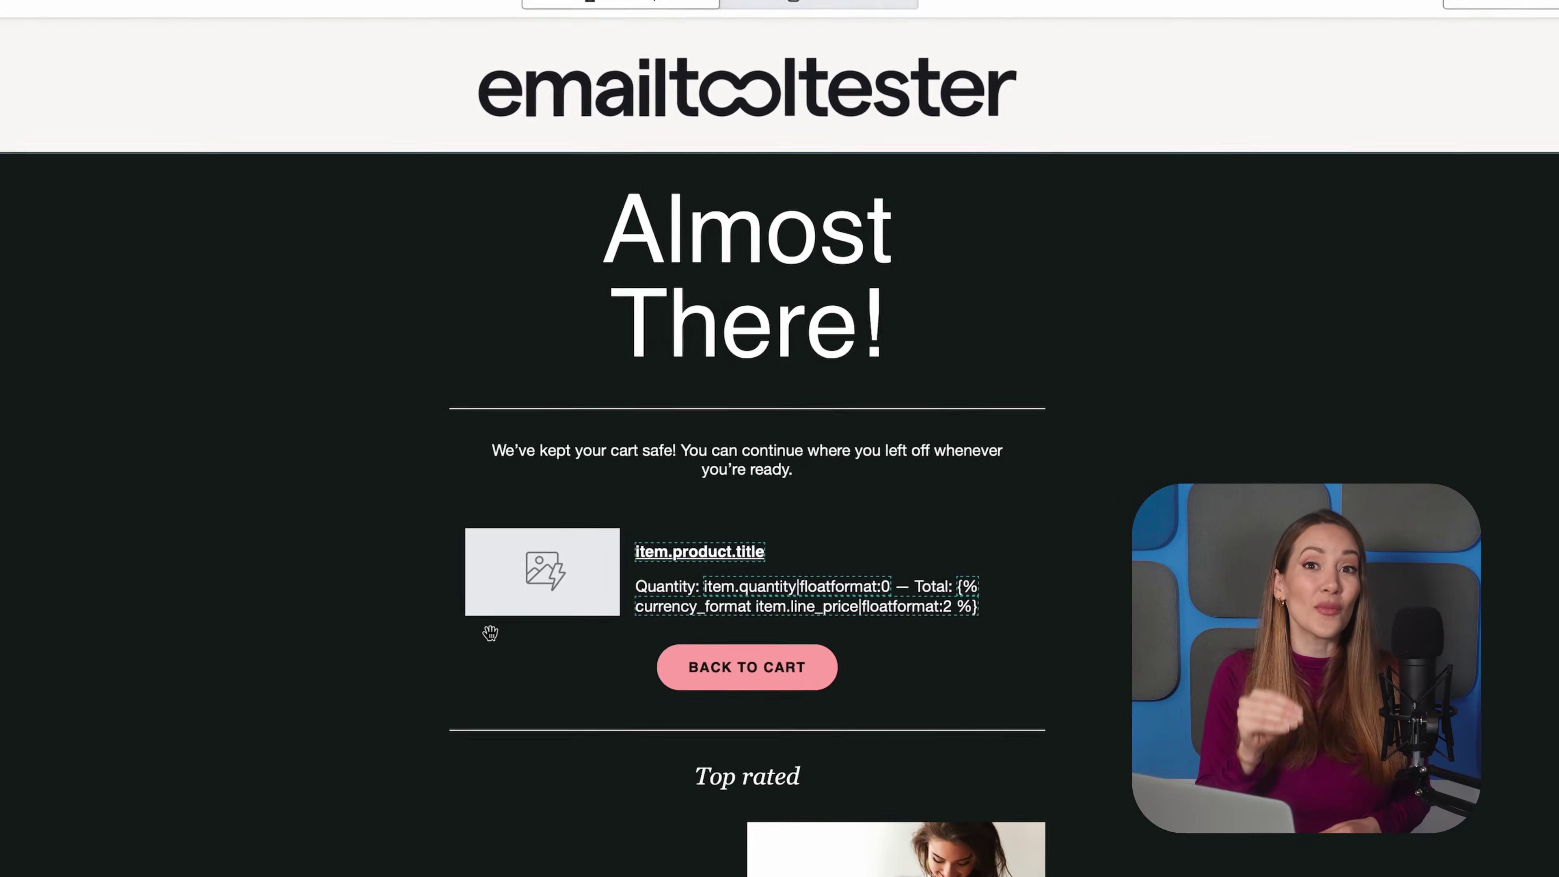
{"action": "left_click", "coordinate": [469, 633]}
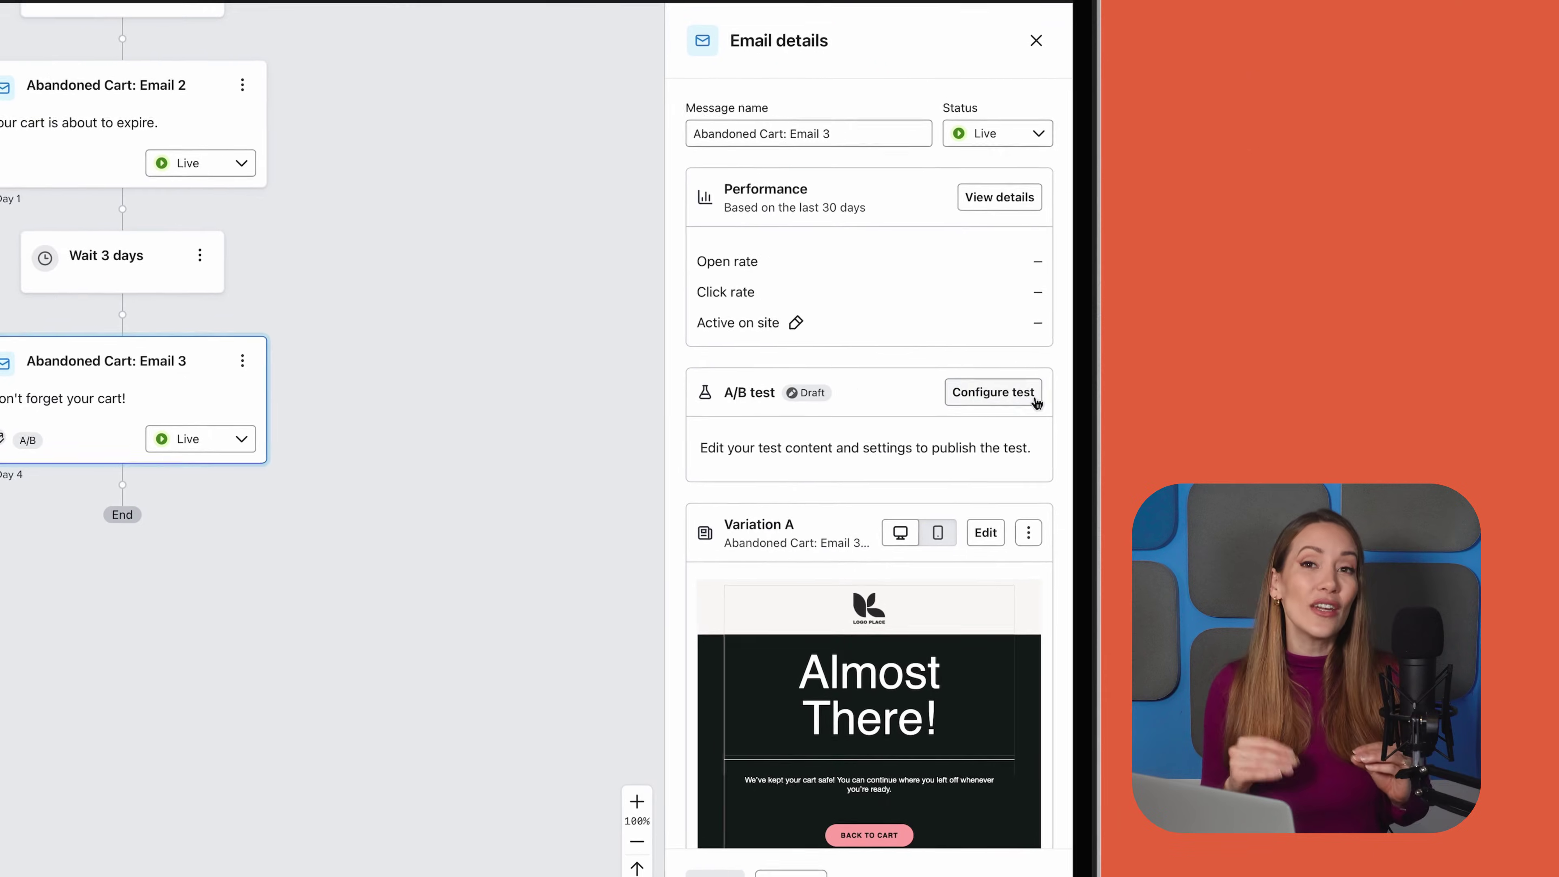
- Open the A/B test setup for Abandoned Cart: Email 3
{"action": "left_click", "coordinate": [1035, 400]}
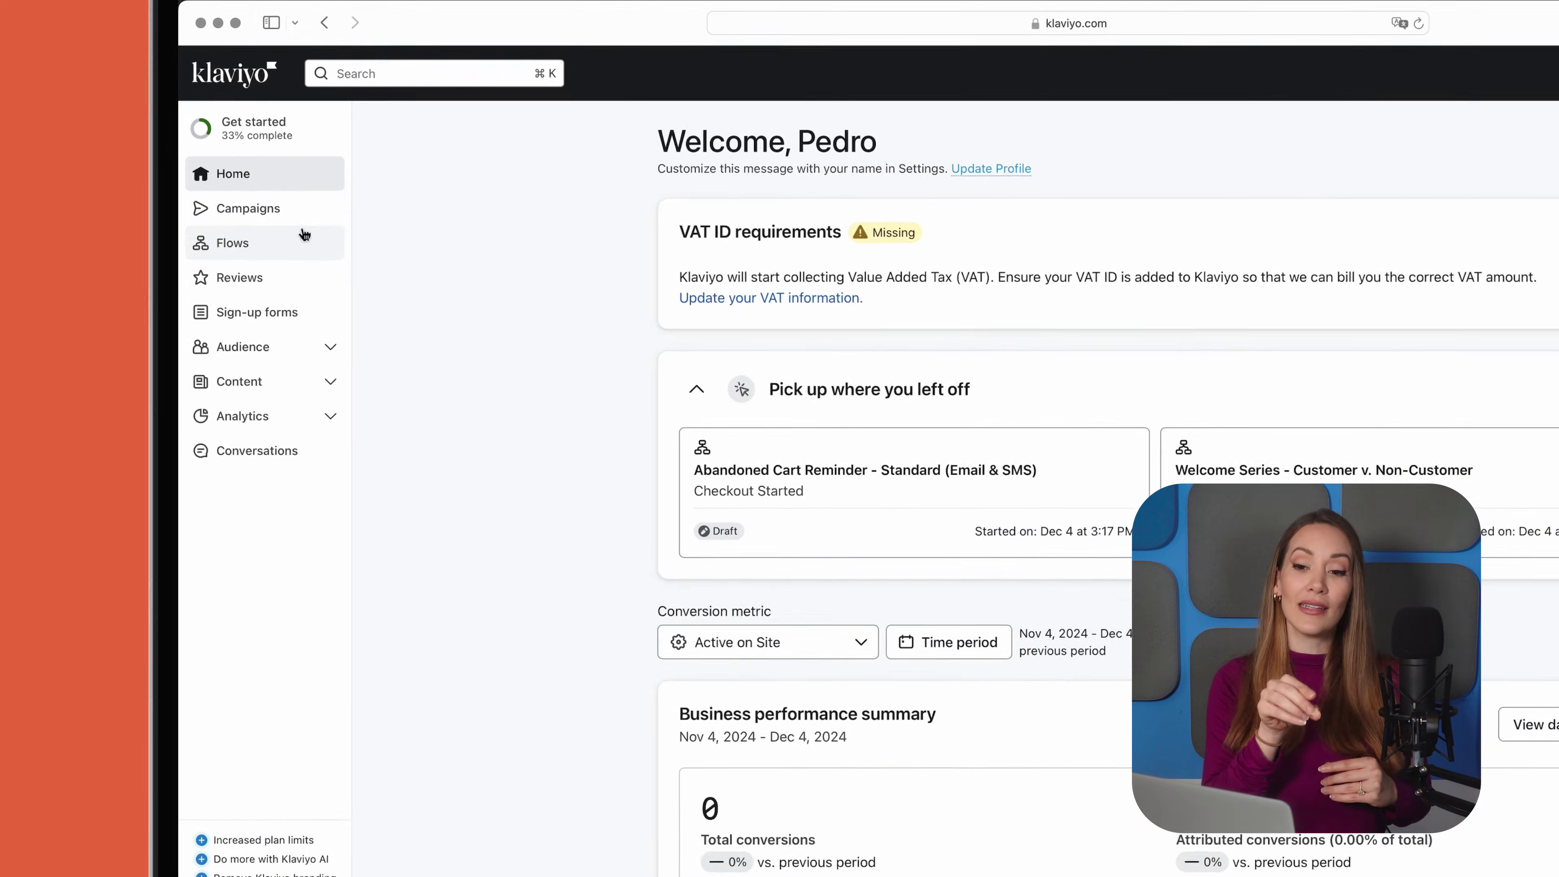
- Create the December Campaign tagged Has Purchased and pick its recipient list
{"action": "left_click", "coordinate": [358, 227]}
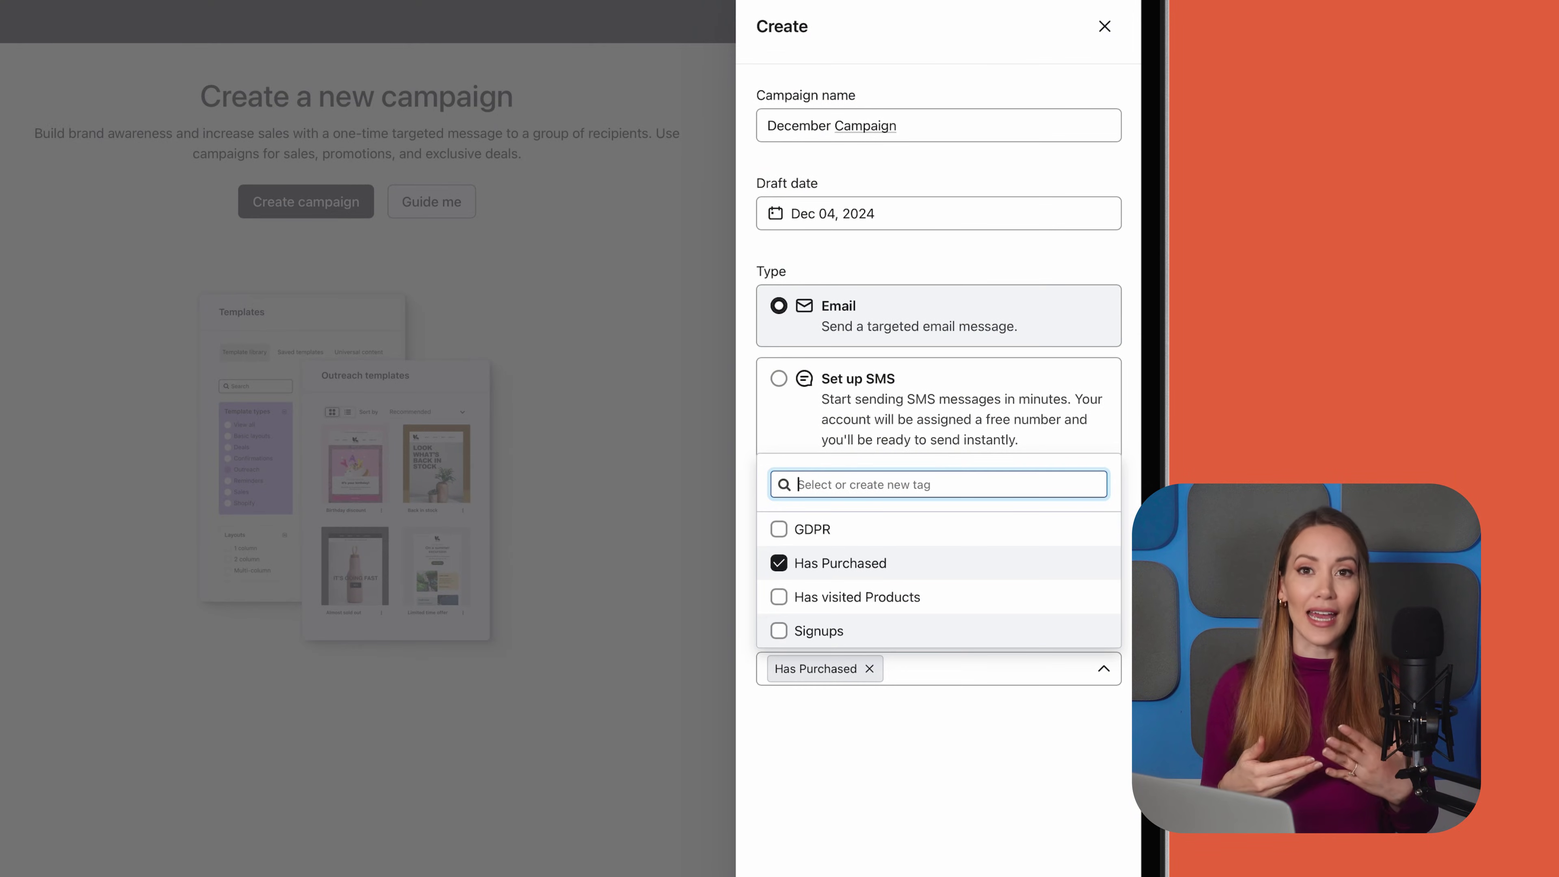
{"action": "key", "text": "Escape"}
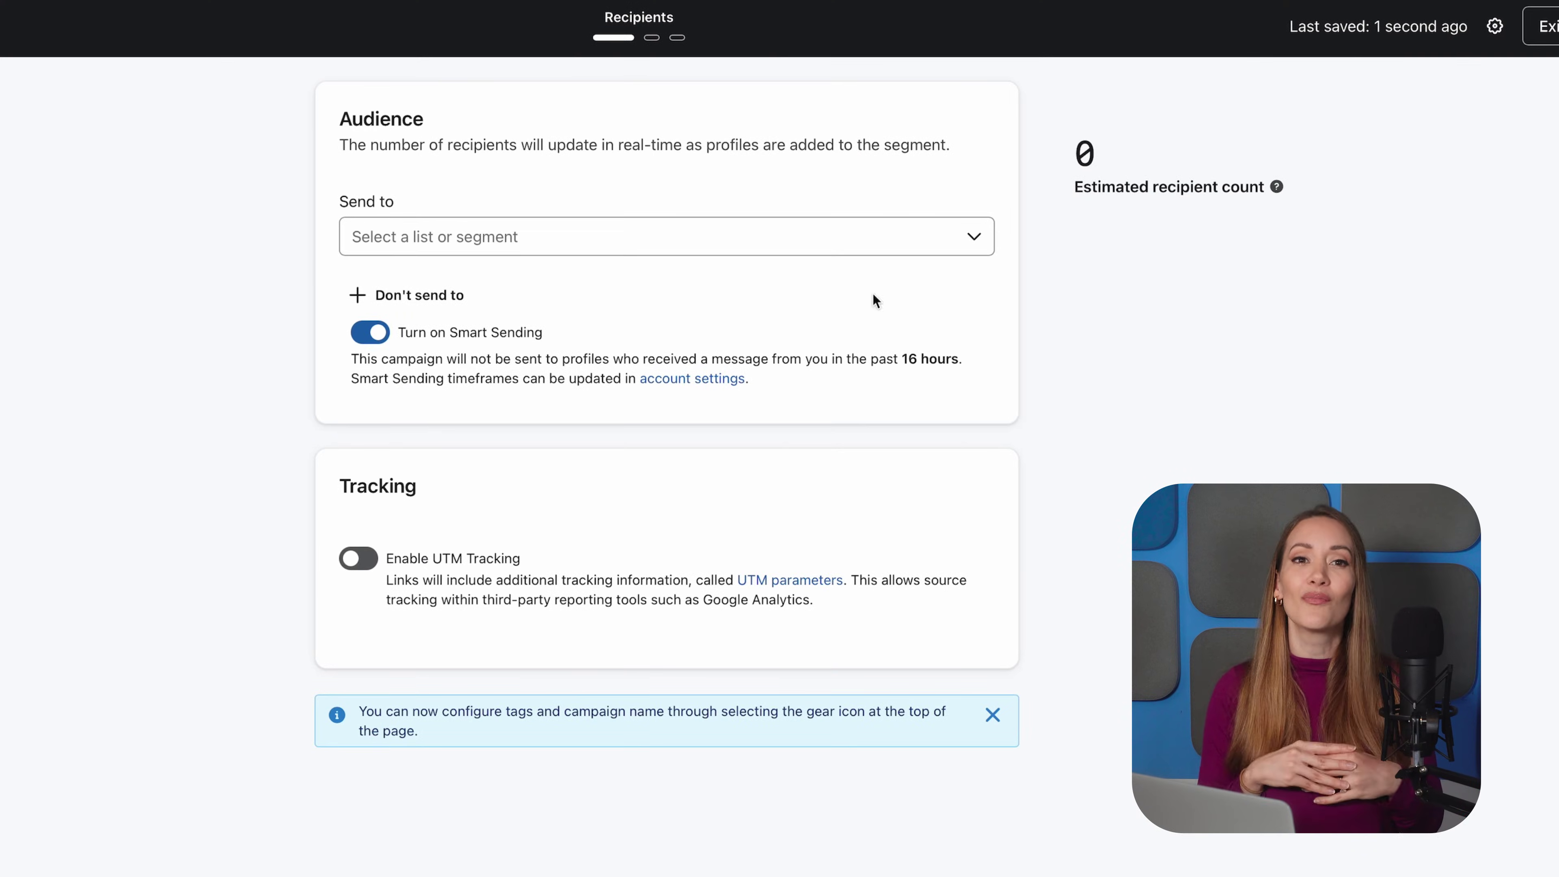
{"action": "left_click", "coordinate": [883, 241]}
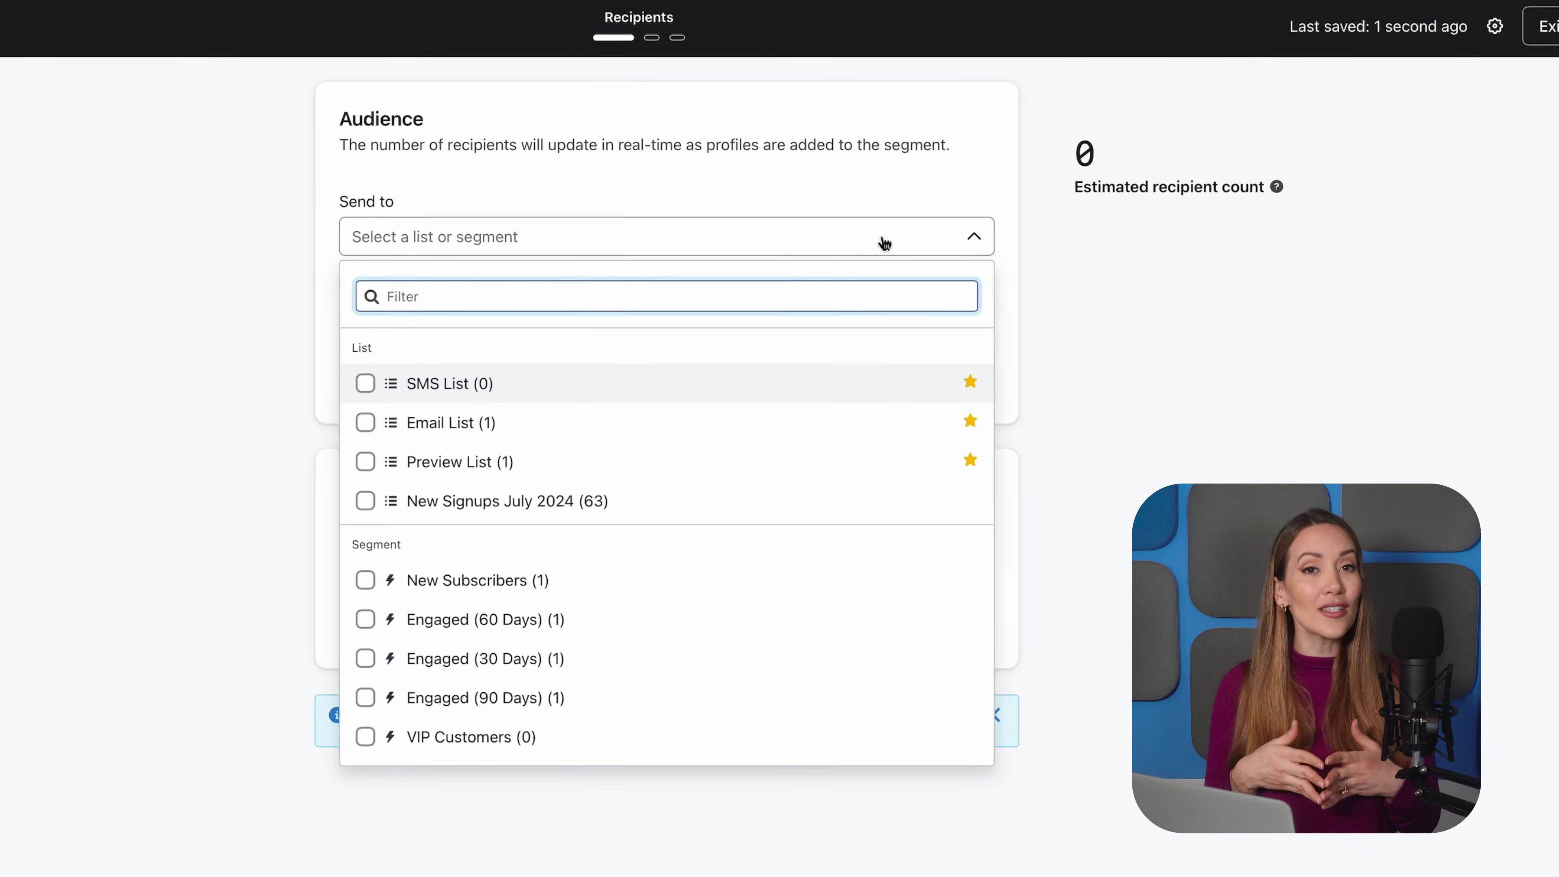
{"action": "scroll", "coordinate": [848, 547], "scroll_direction": "down", "scroll_amount": 3}
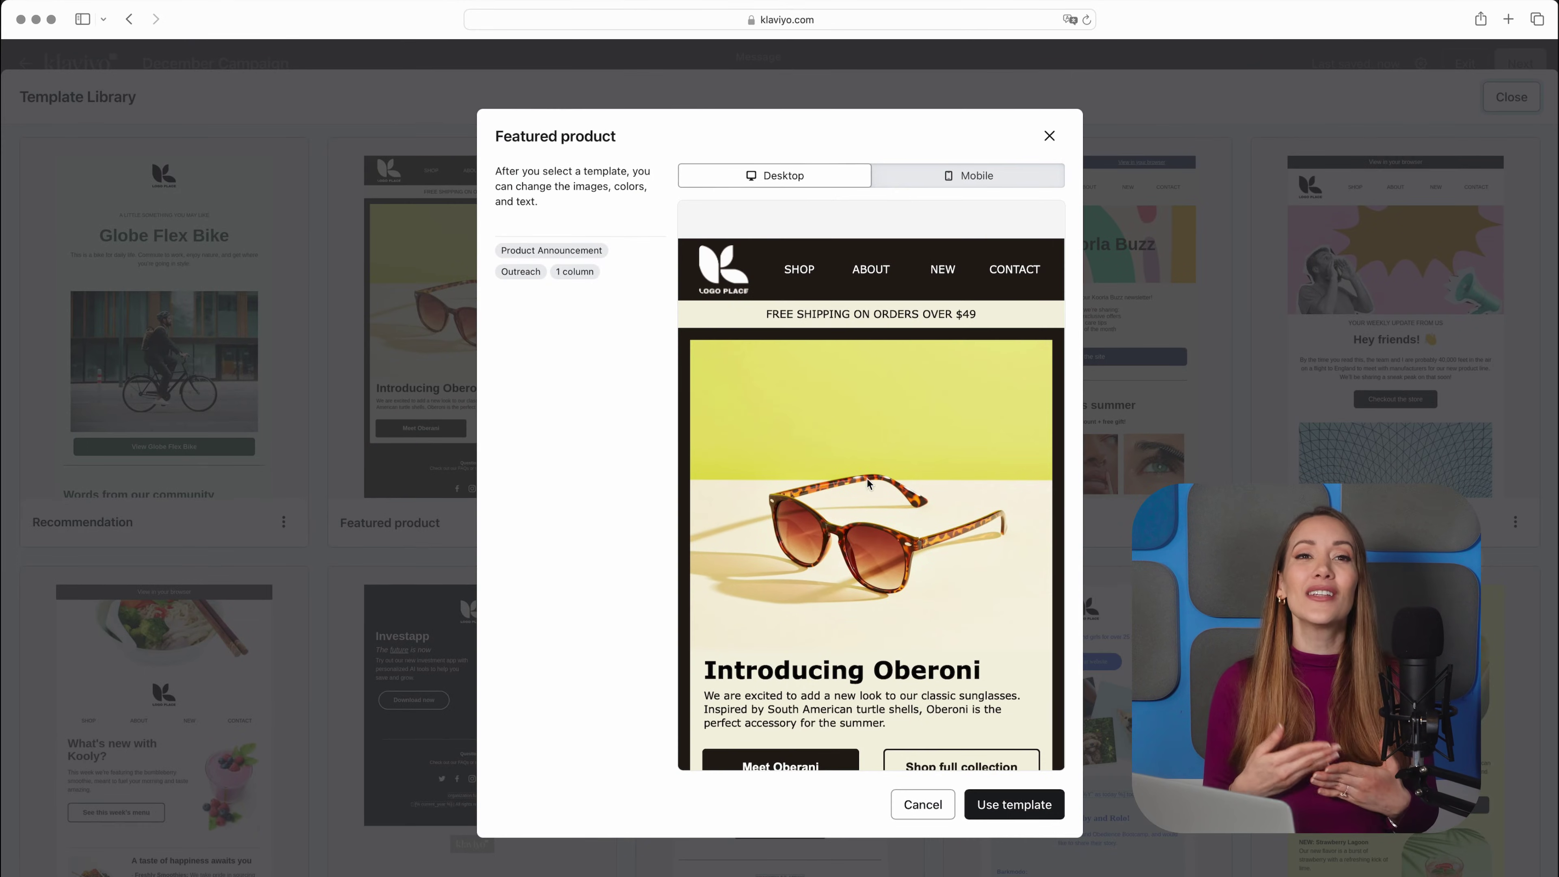
- Apply the Featured product template, view Universal blocks, and preview the email on mobile
{"action": "left_click", "coordinate": [1045, 807]}
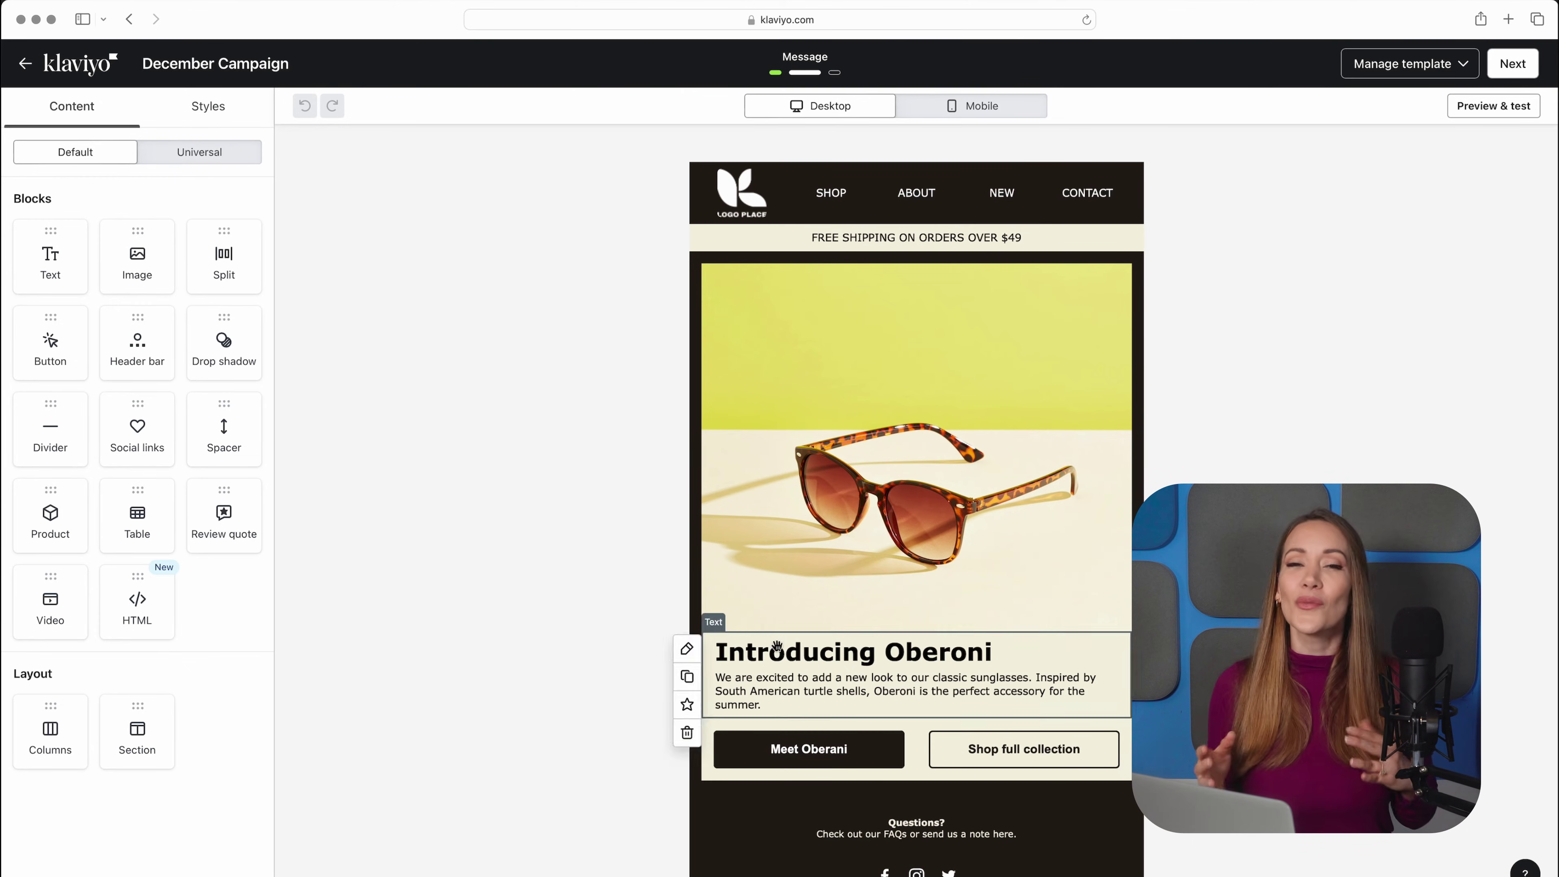
{"action": "left_click", "coordinate": [215, 155]}
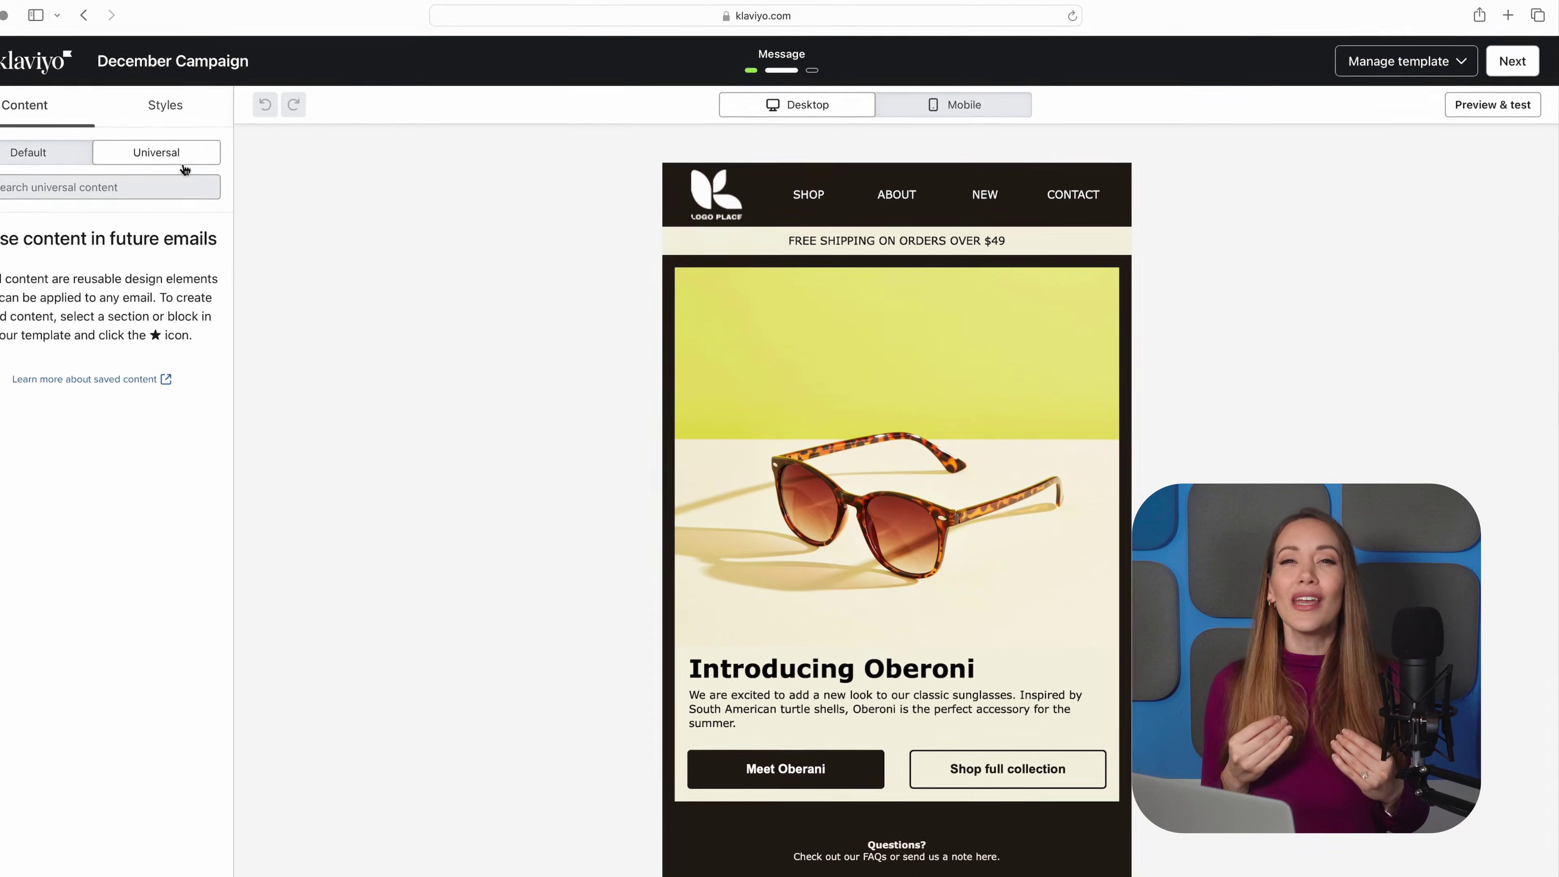
{"action": "mouse_move", "coordinate": [763, 242]}
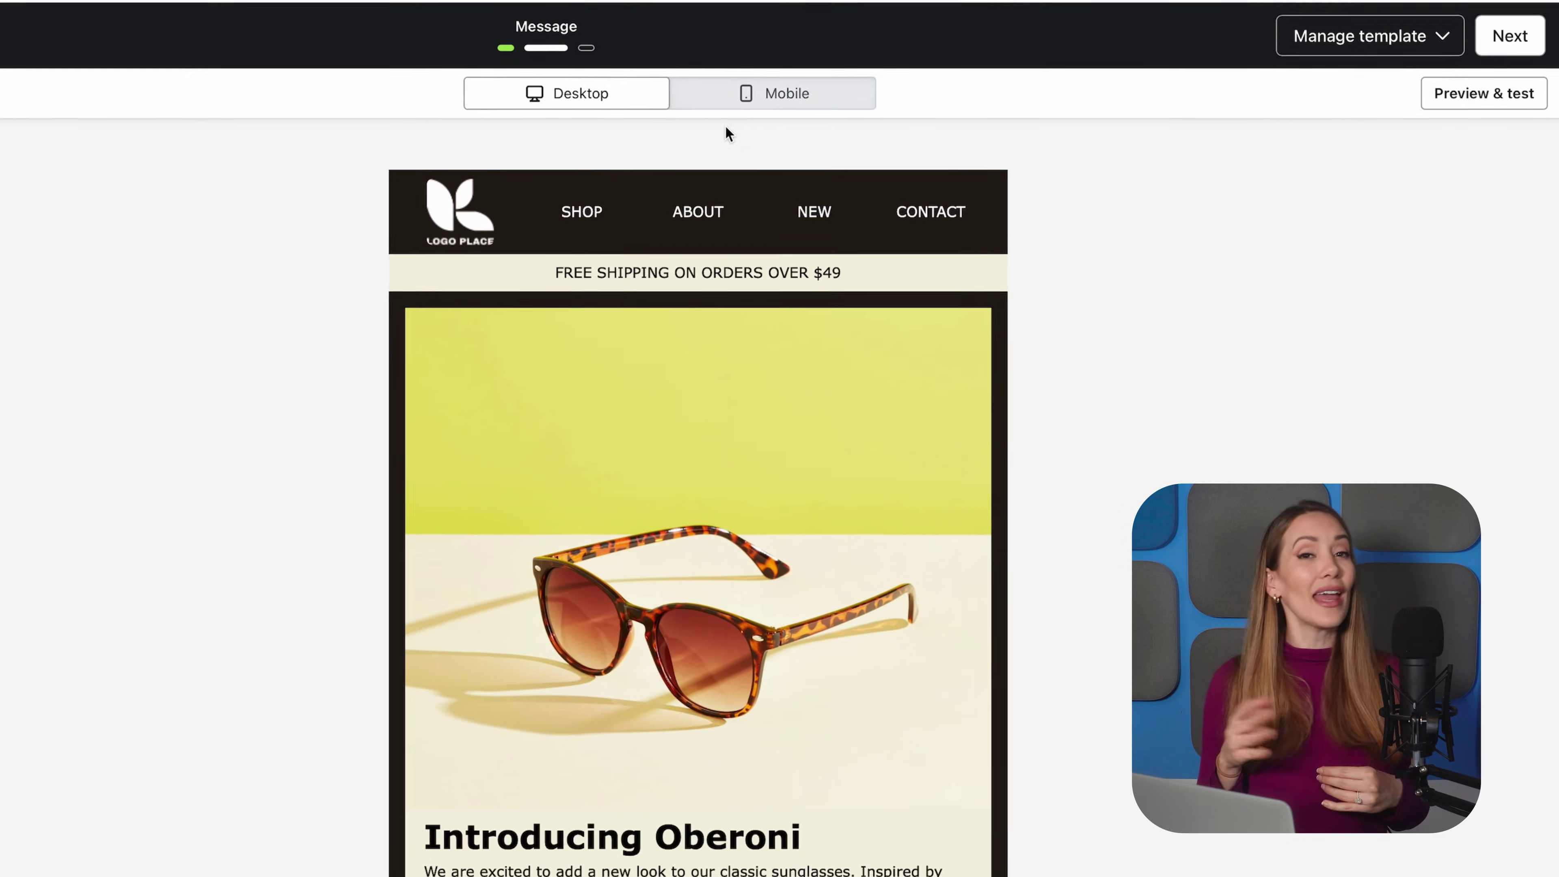
{"action": "left_click", "coordinate": [774, 97]}
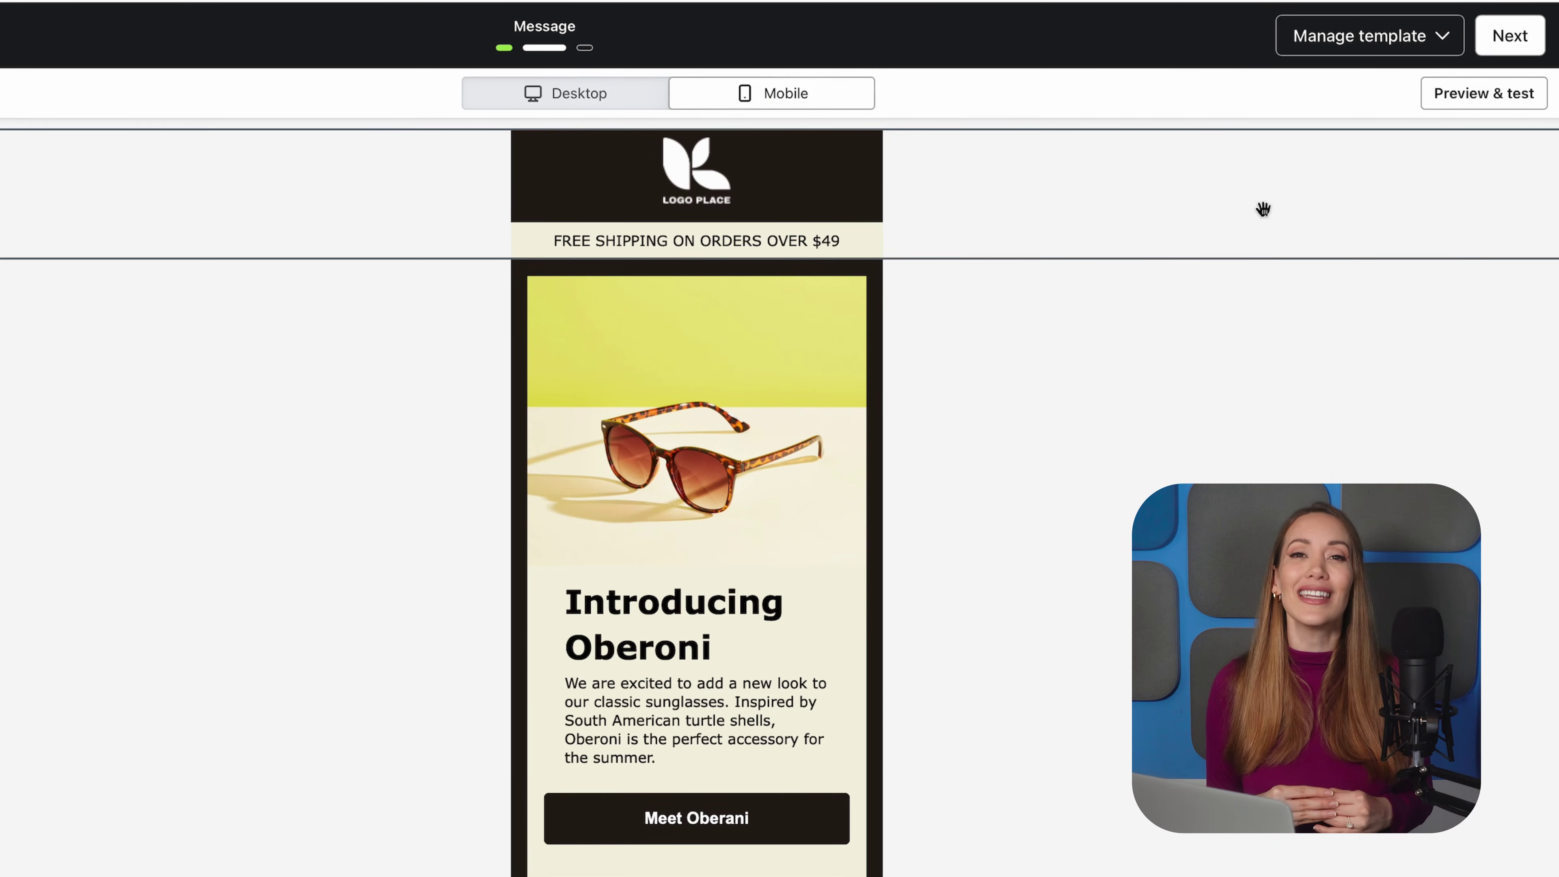
{"action": "left_click", "coordinate": [1502, 102]}
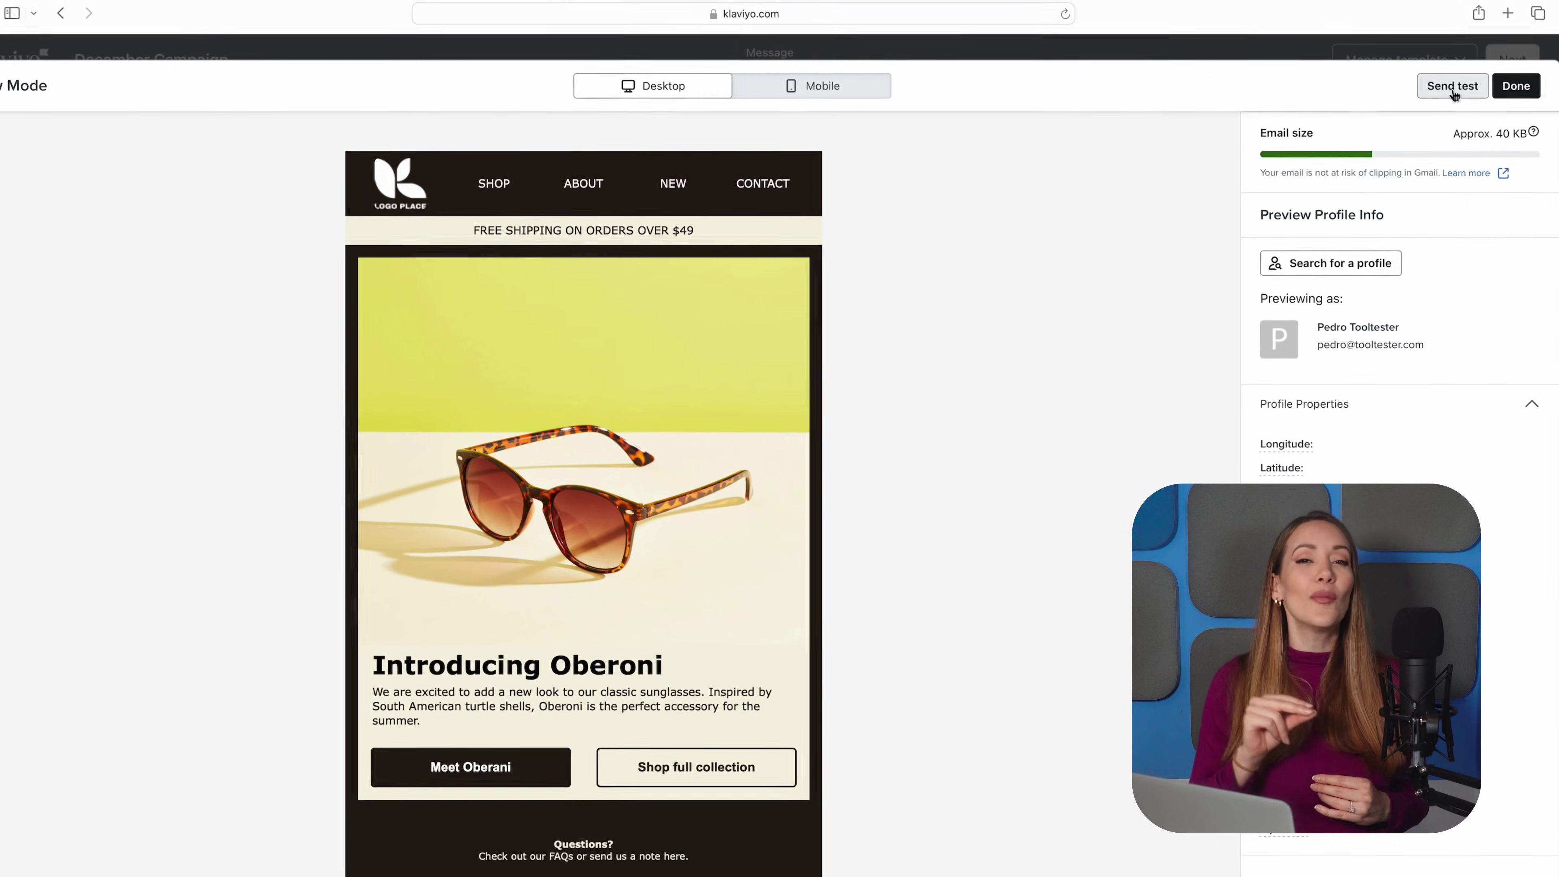
- Leave the preview and advance past the Email message step to the Review summary
{"action": "left_click", "coordinate": [1515, 87]}
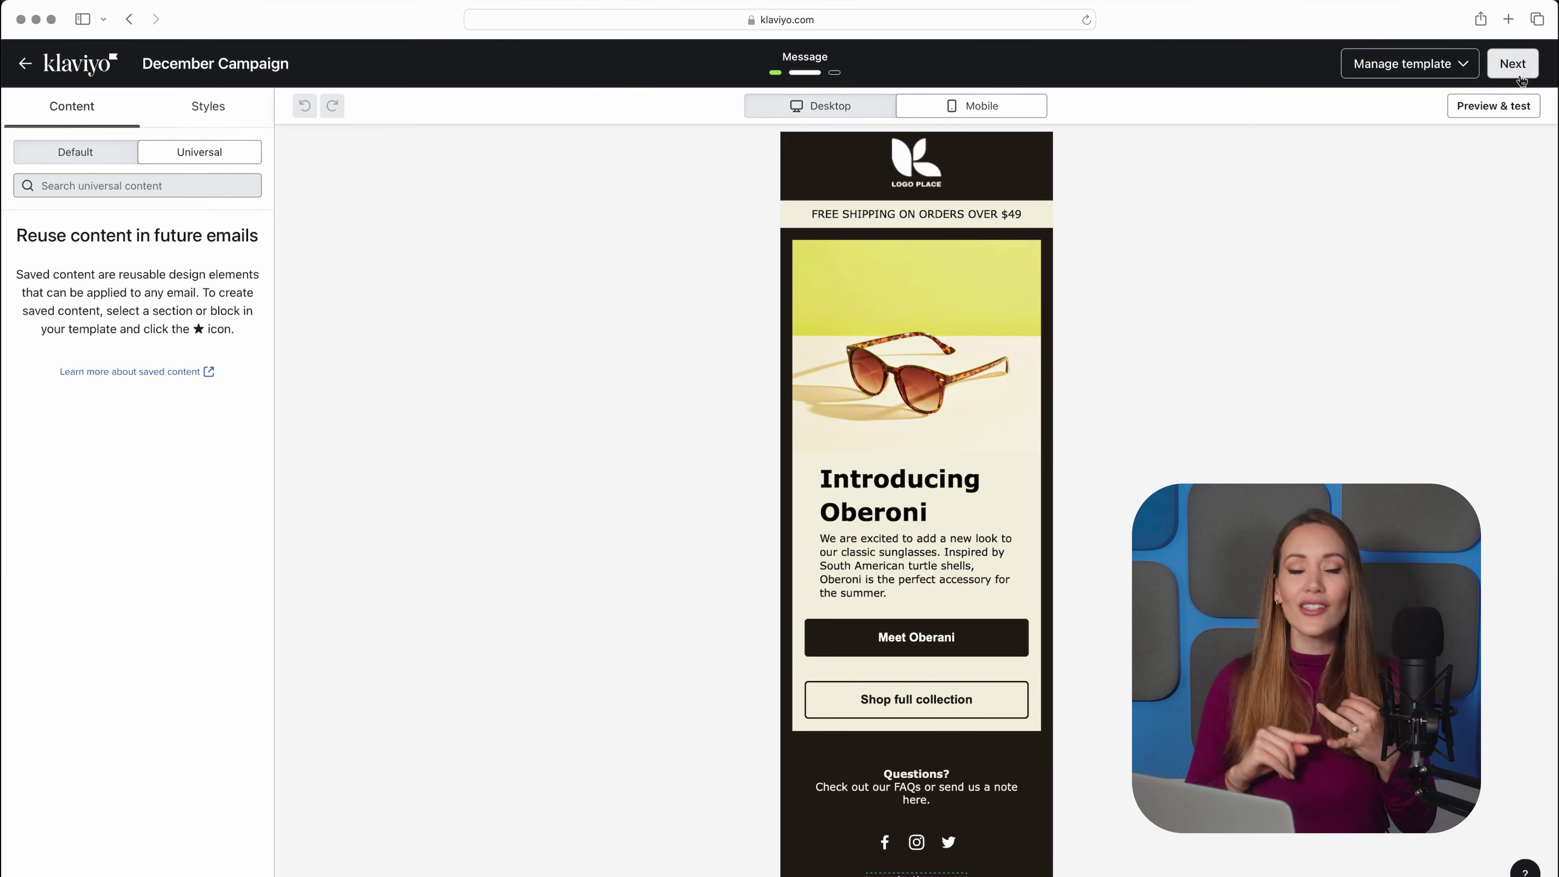
{"action": "left_click", "coordinate": [1517, 70]}
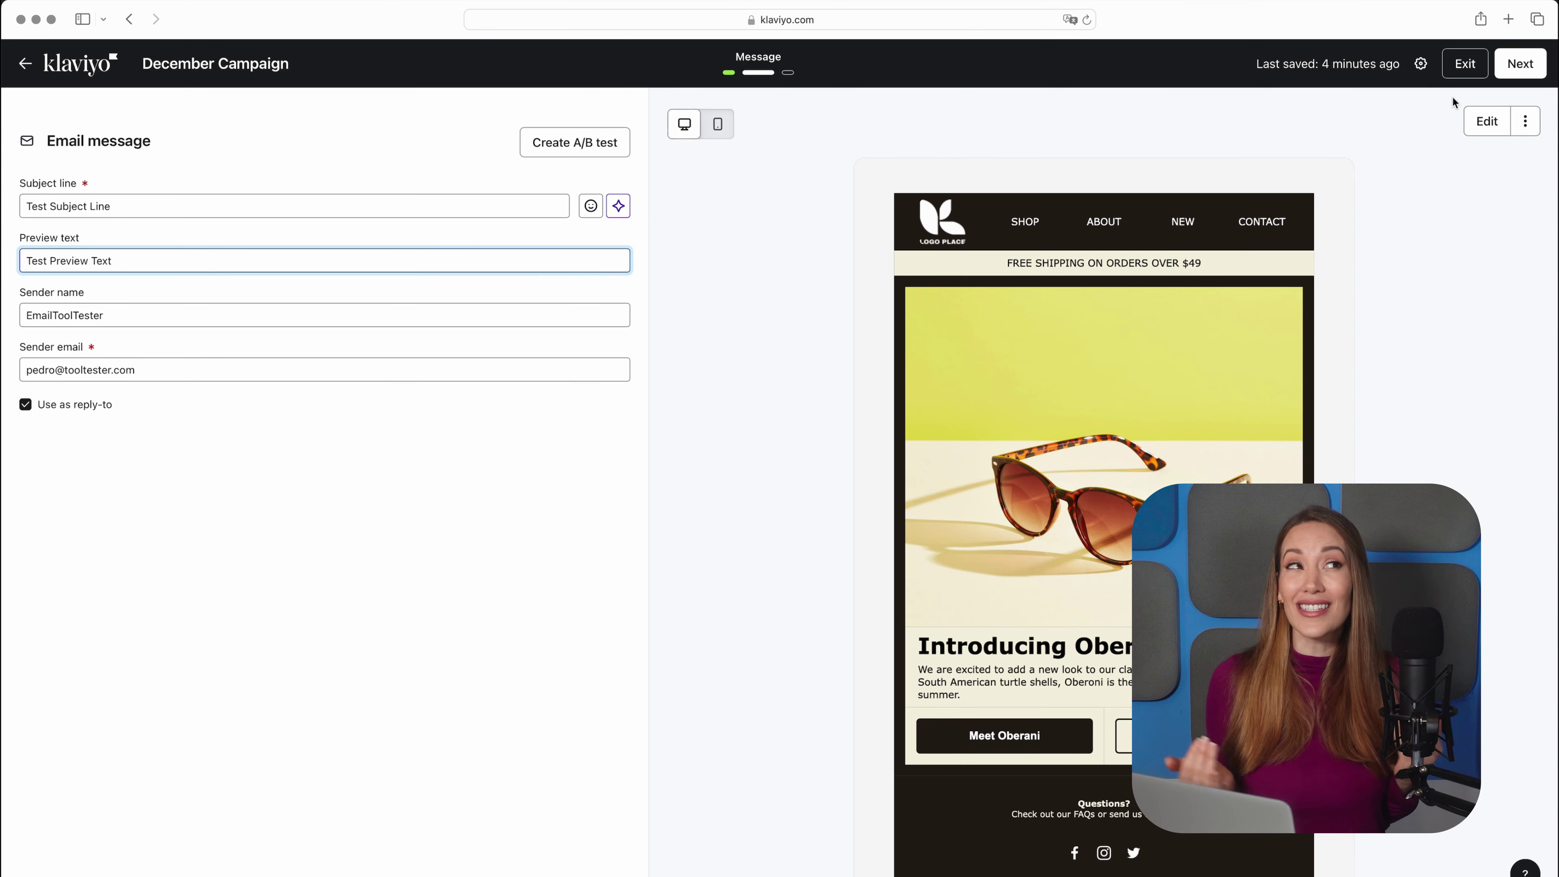
{"action": "left_click", "coordinate": [1518, 64]}
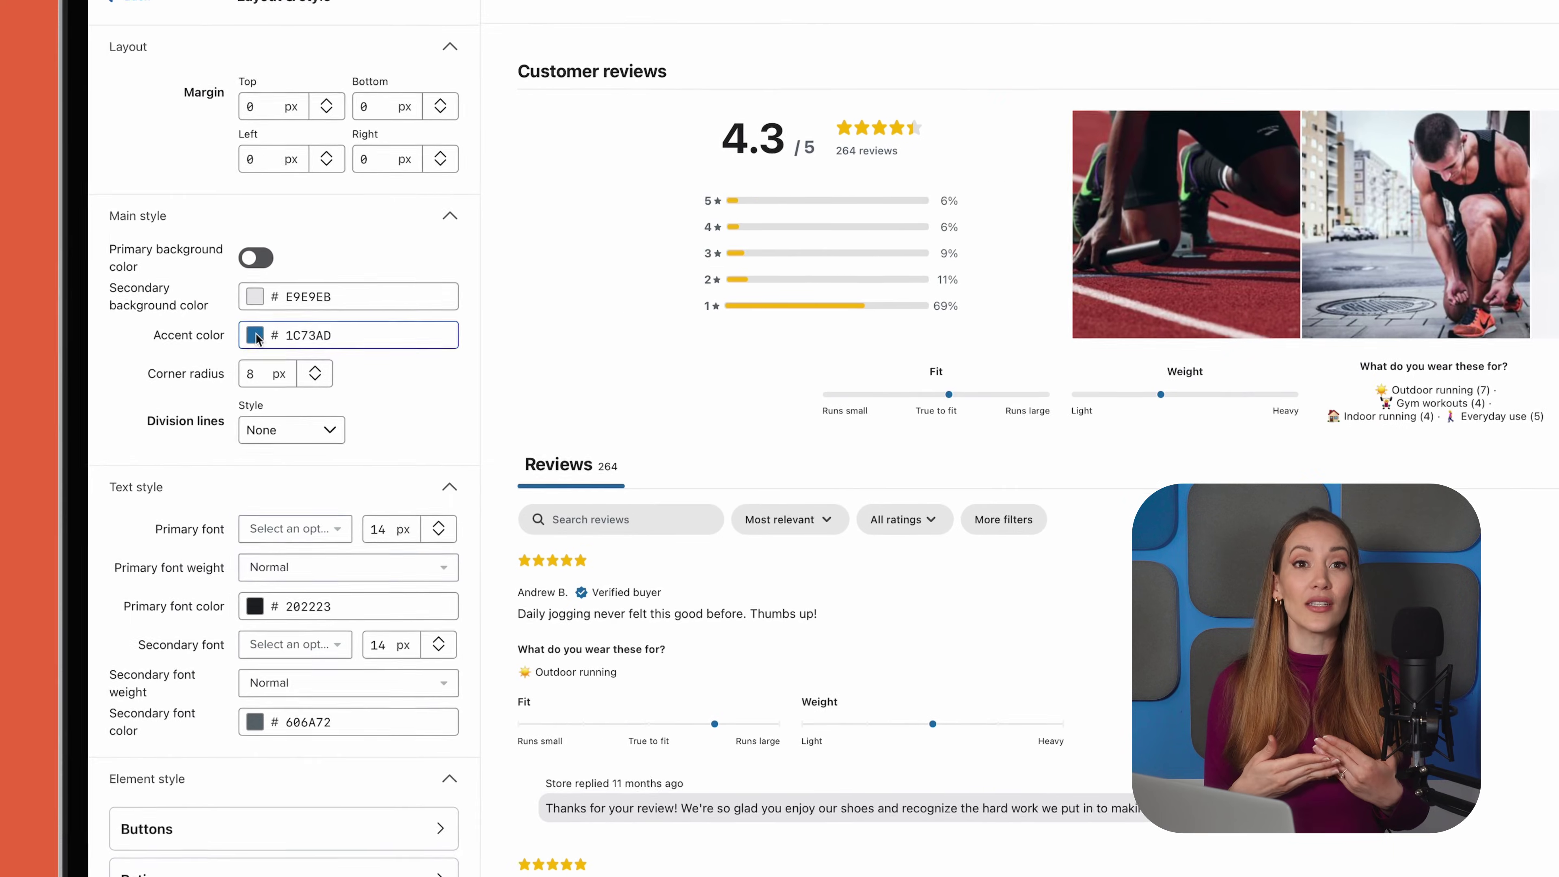
- Open the Accent color swatch in the reviews Layout & style editor
{"action": "left_click", "coordinate": [264, 333]}
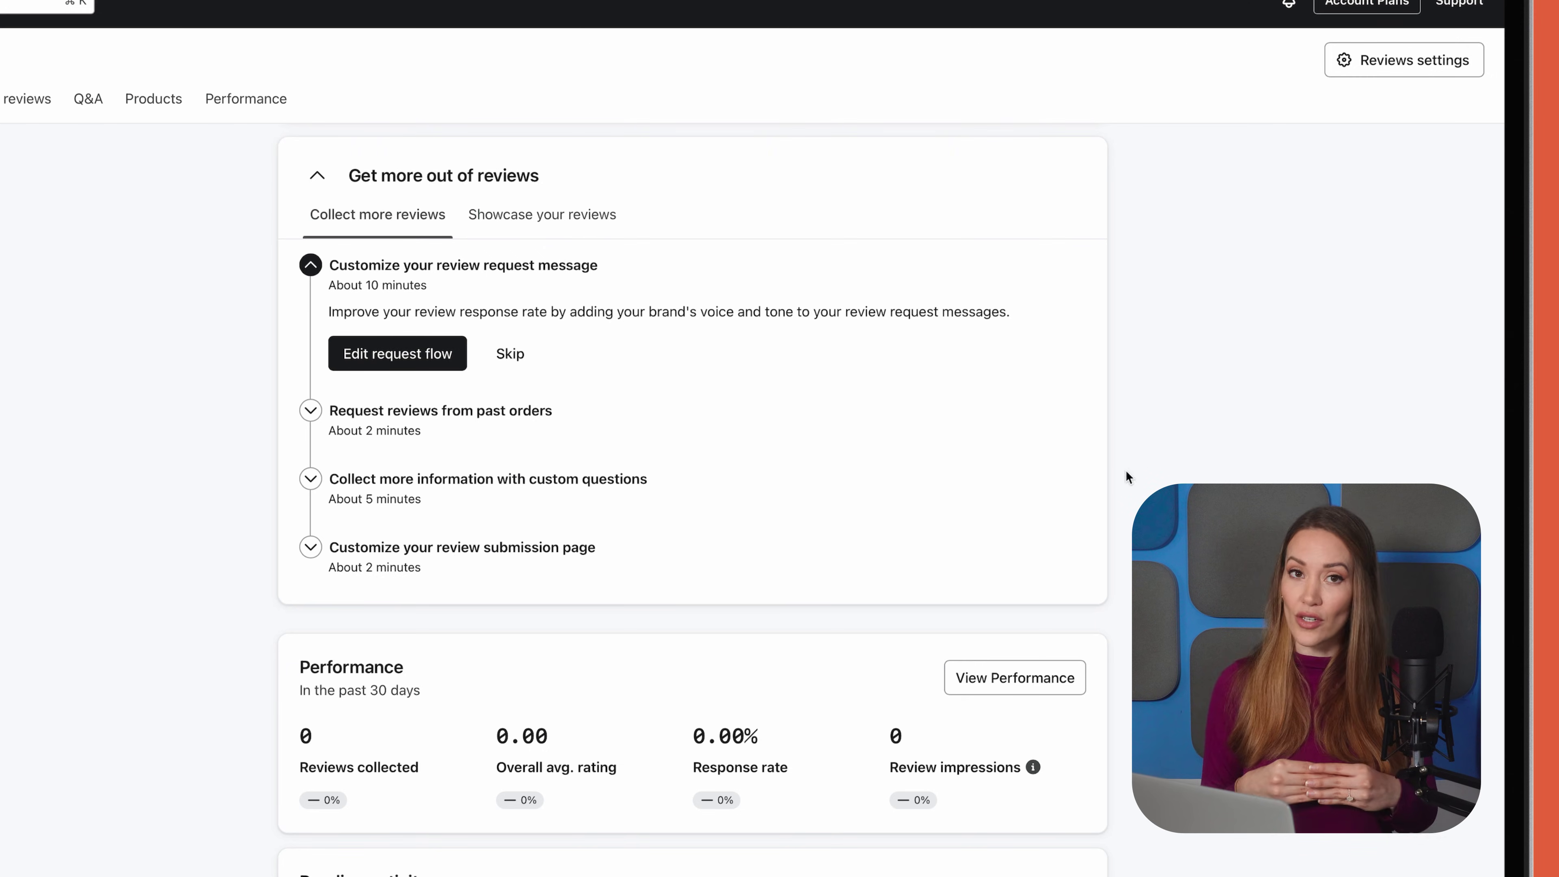
- Open the review request flow through Edit request flow
{"action": "left_click", "coordinate": [438, 353]}
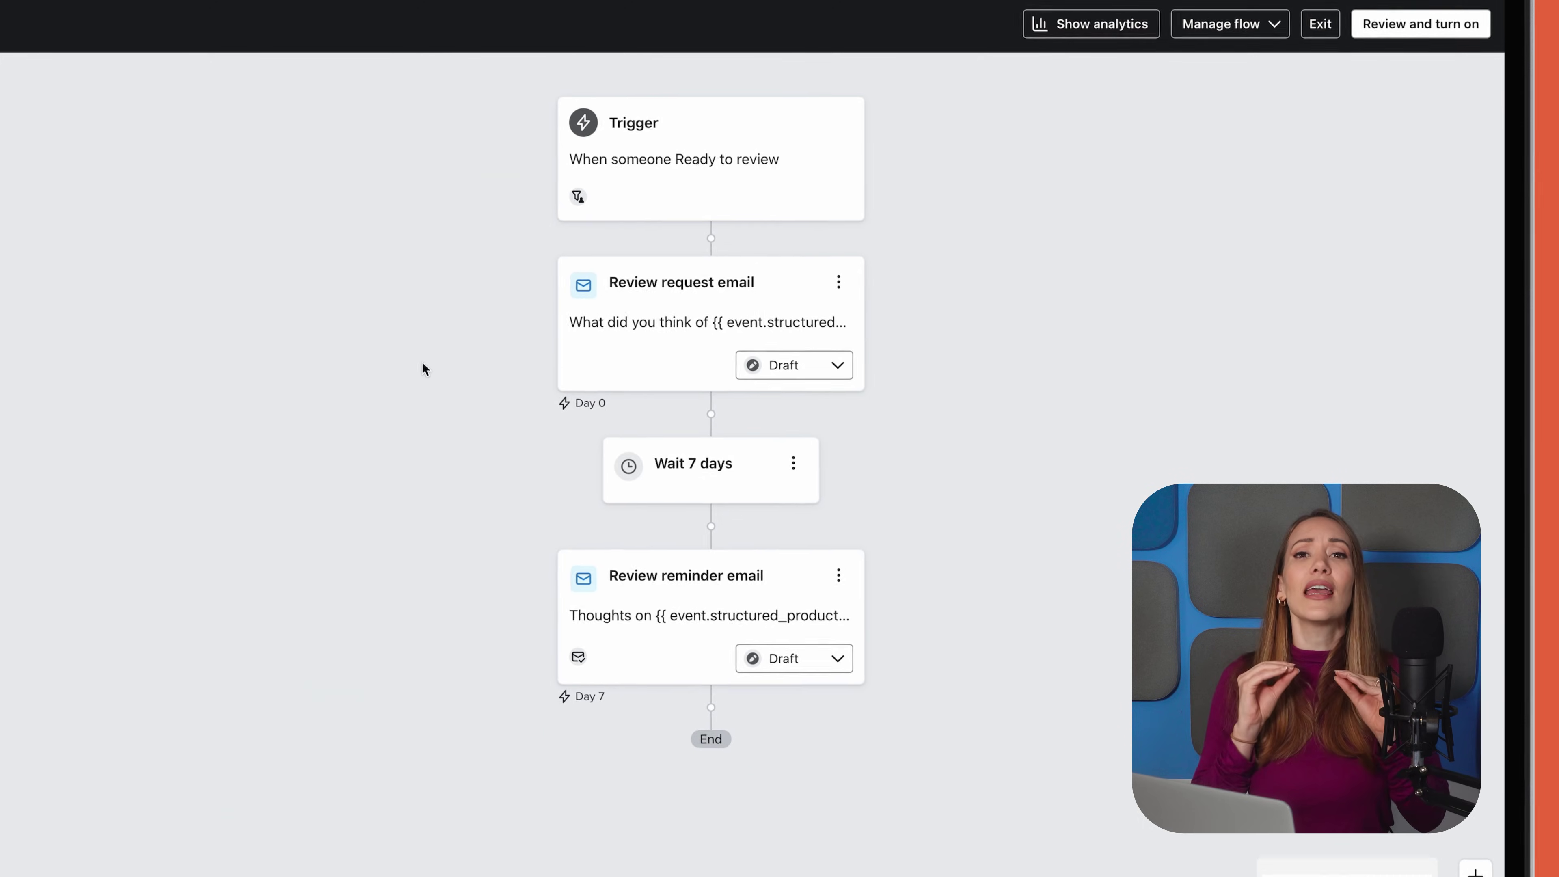